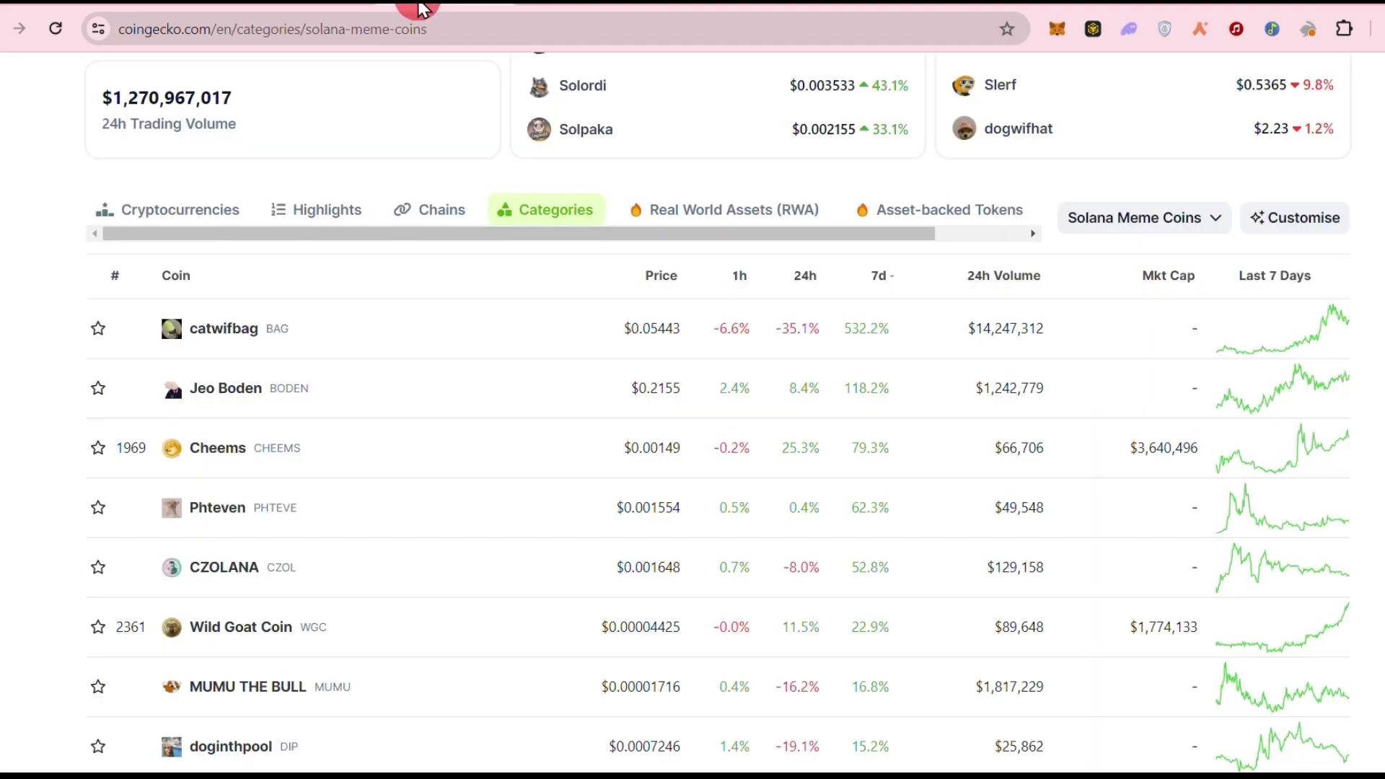
pyautogui.scroll(3, 103, 394)
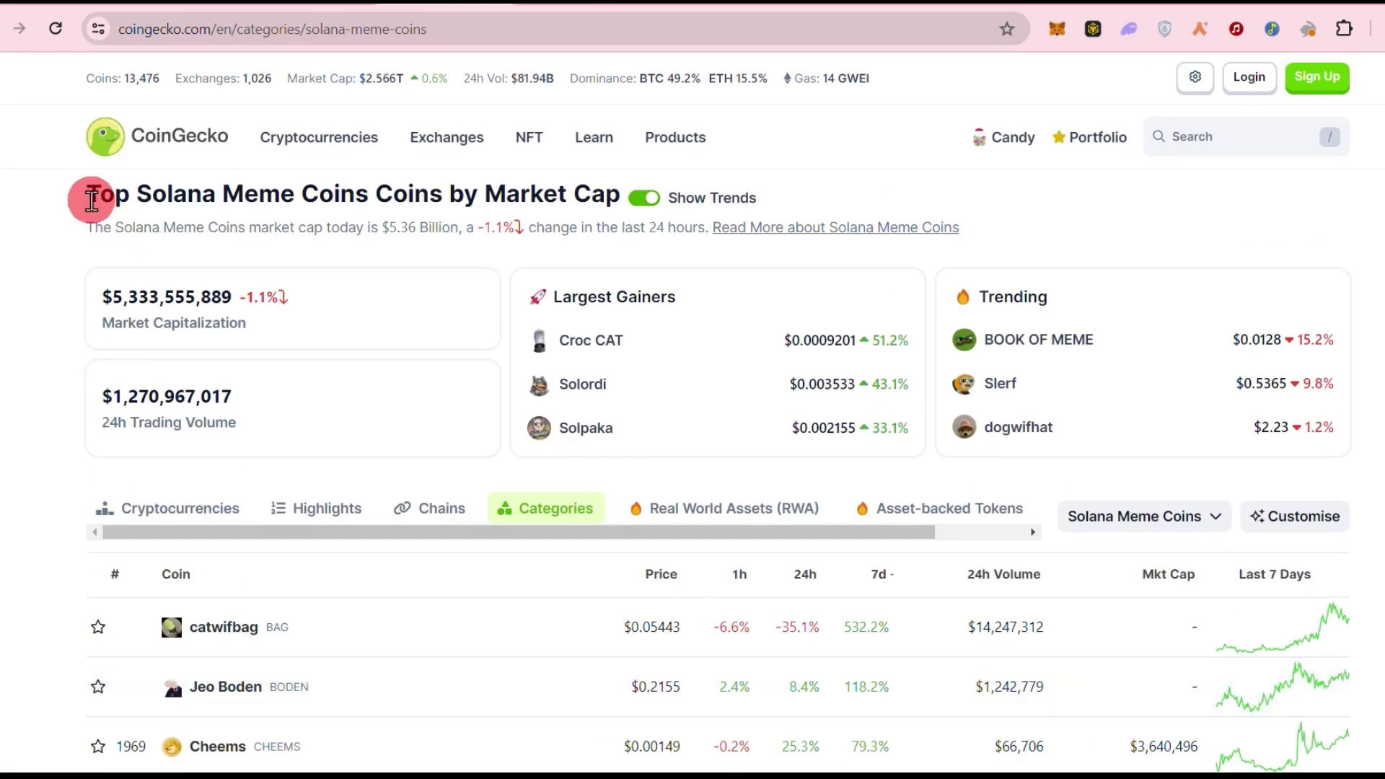
pyautogui.scroll(-2, 15, 433)
pyautogui.scroll(-2, 93, 356)
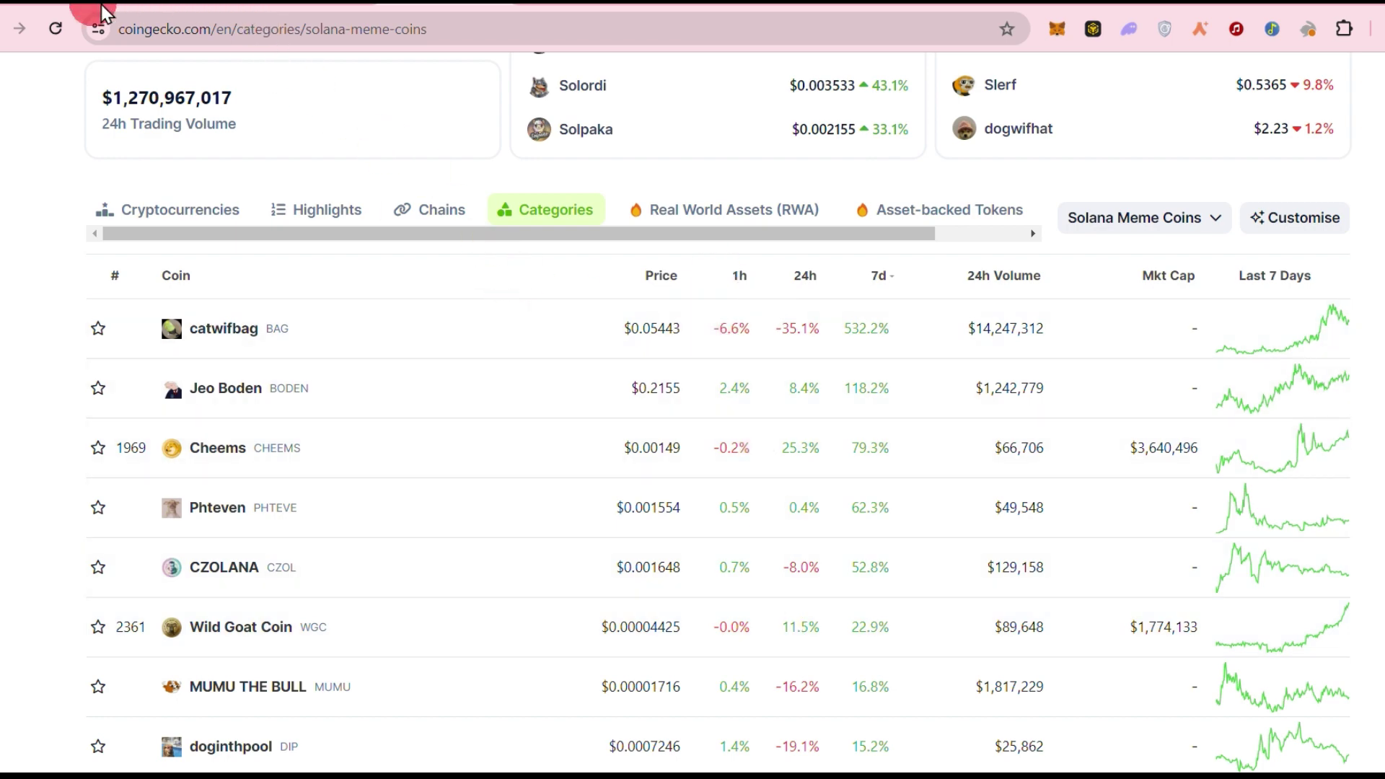
# Switch to the cointool.app dashboard tab, reload it, and collapse the SOL tools menu.
pyautogui.click(66, 3)
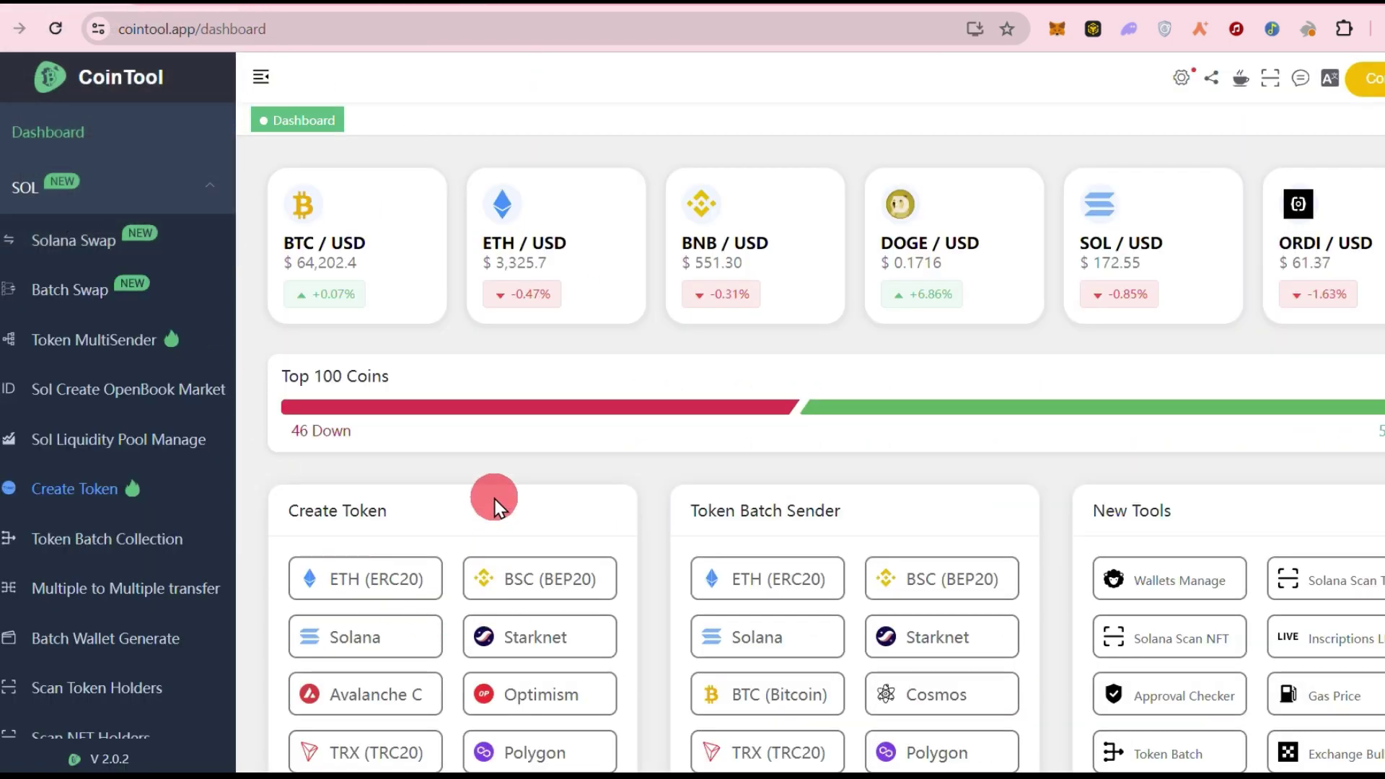
pyautogui.click(162, 85)
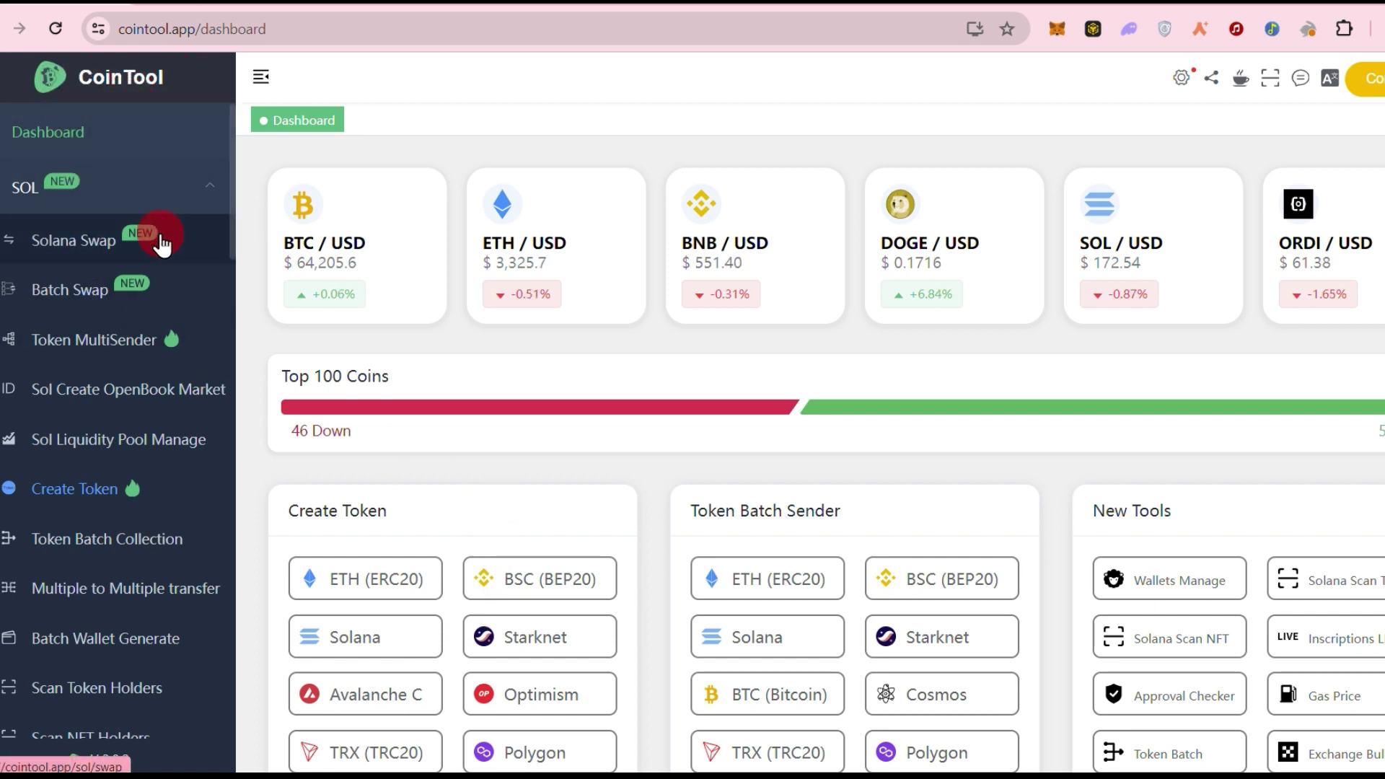
pyautogui.click(119, 194)
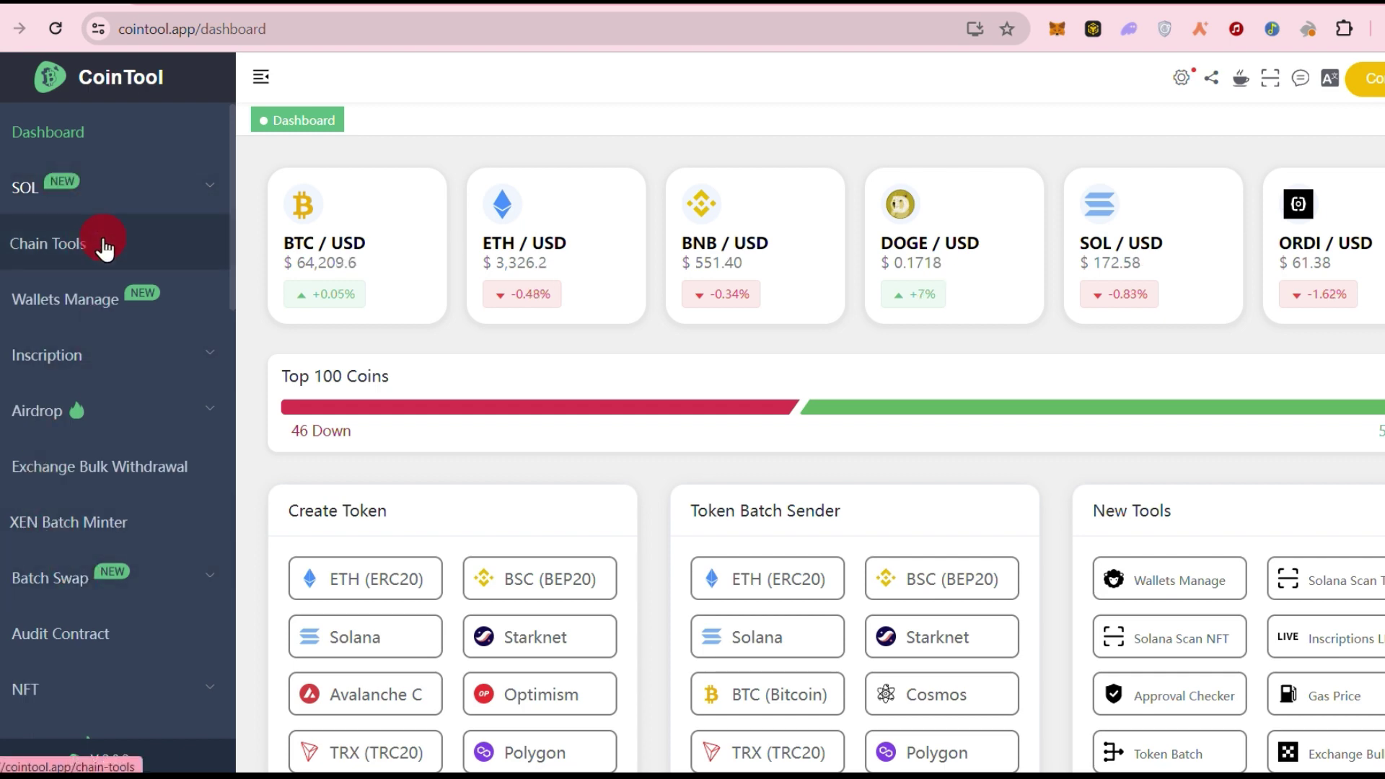
pyautogui.scroll(-2, 101, 281)
pyautogui.scroll(-2, 101, 379)
pyautogui.scroll(1, 96, 519)
pyautogui.scroll(-1, 92, 601)
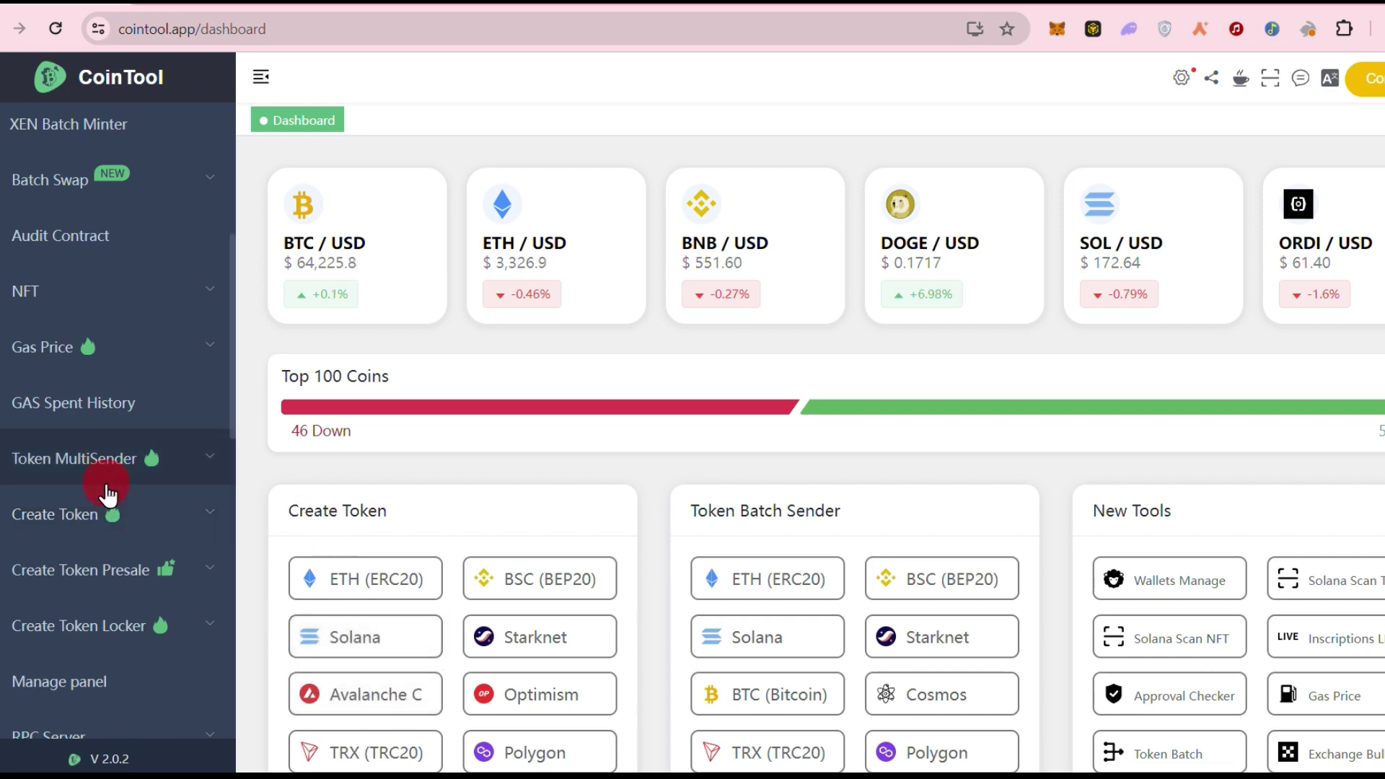
pyautogui.scroll(4, 108, 486)
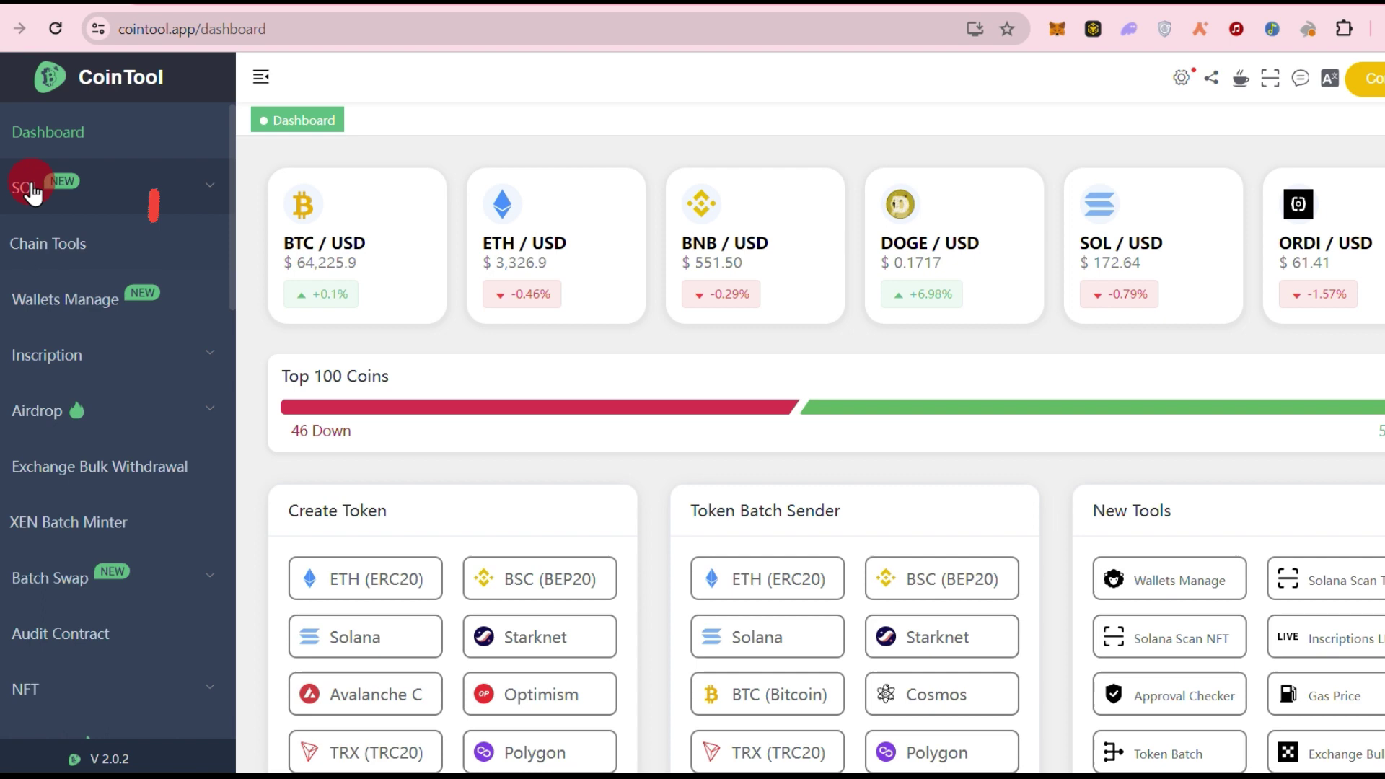
pyautogui.scroll(-4, 89, 373)
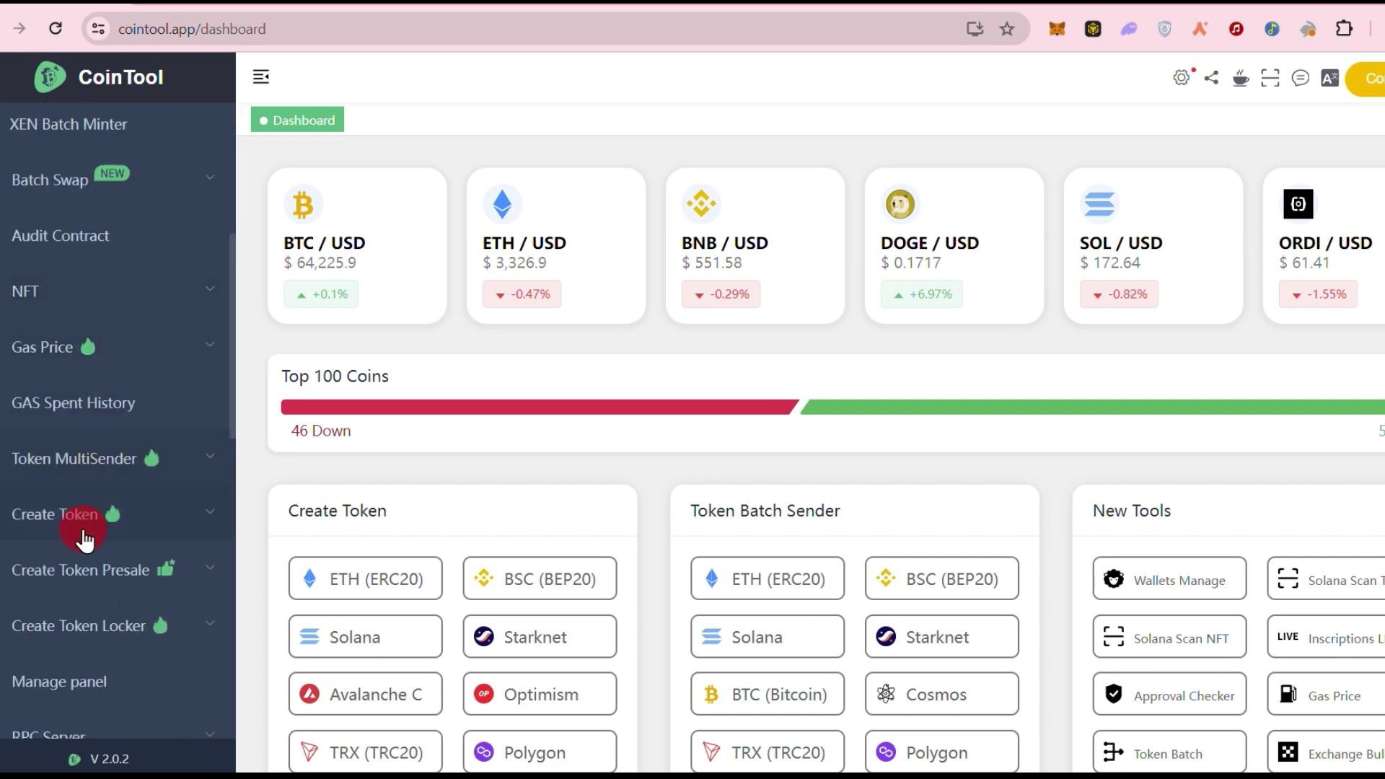
# Bring up the Solana form under Create Token and set the Phantom network to Devnet.
pyautogui.click(61, 514)
pyautogui.click(51, 583)
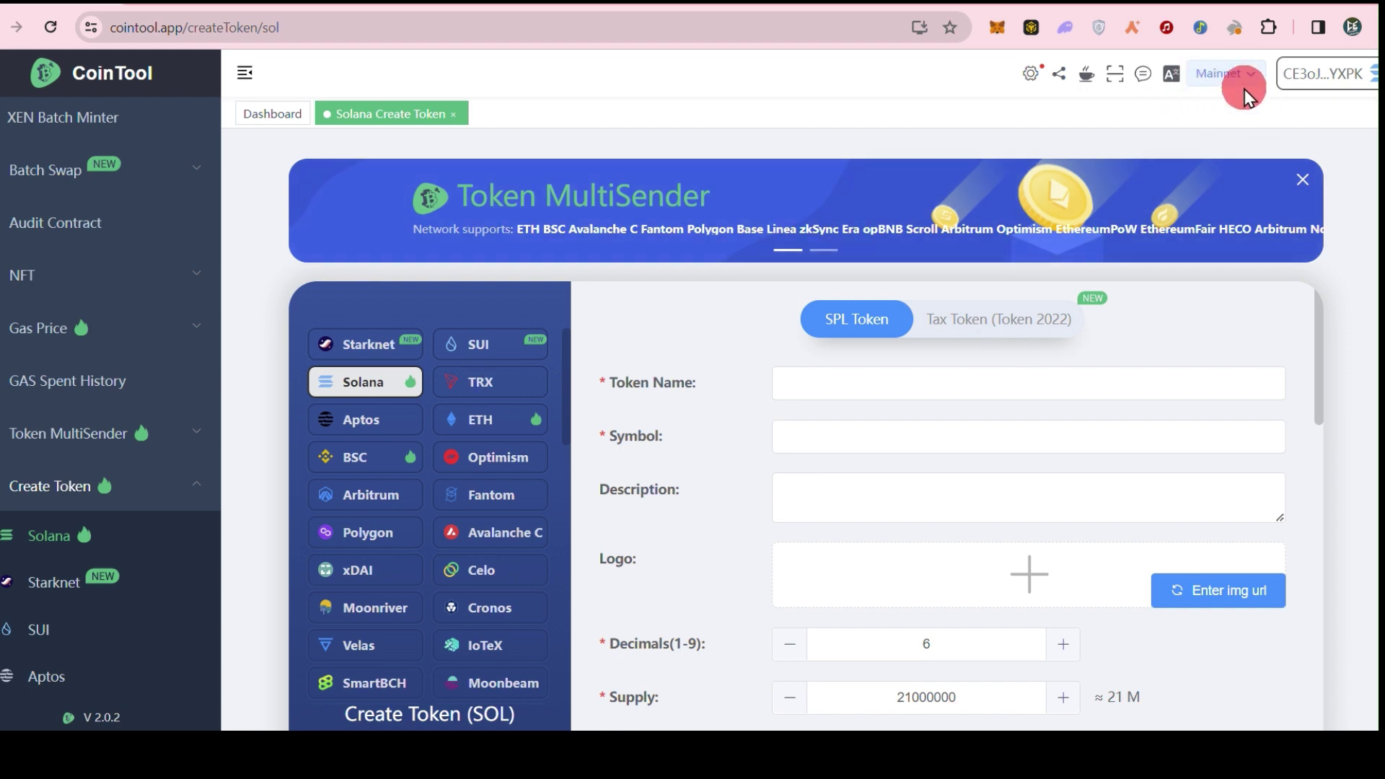
pyautogui.click(1059, 34)
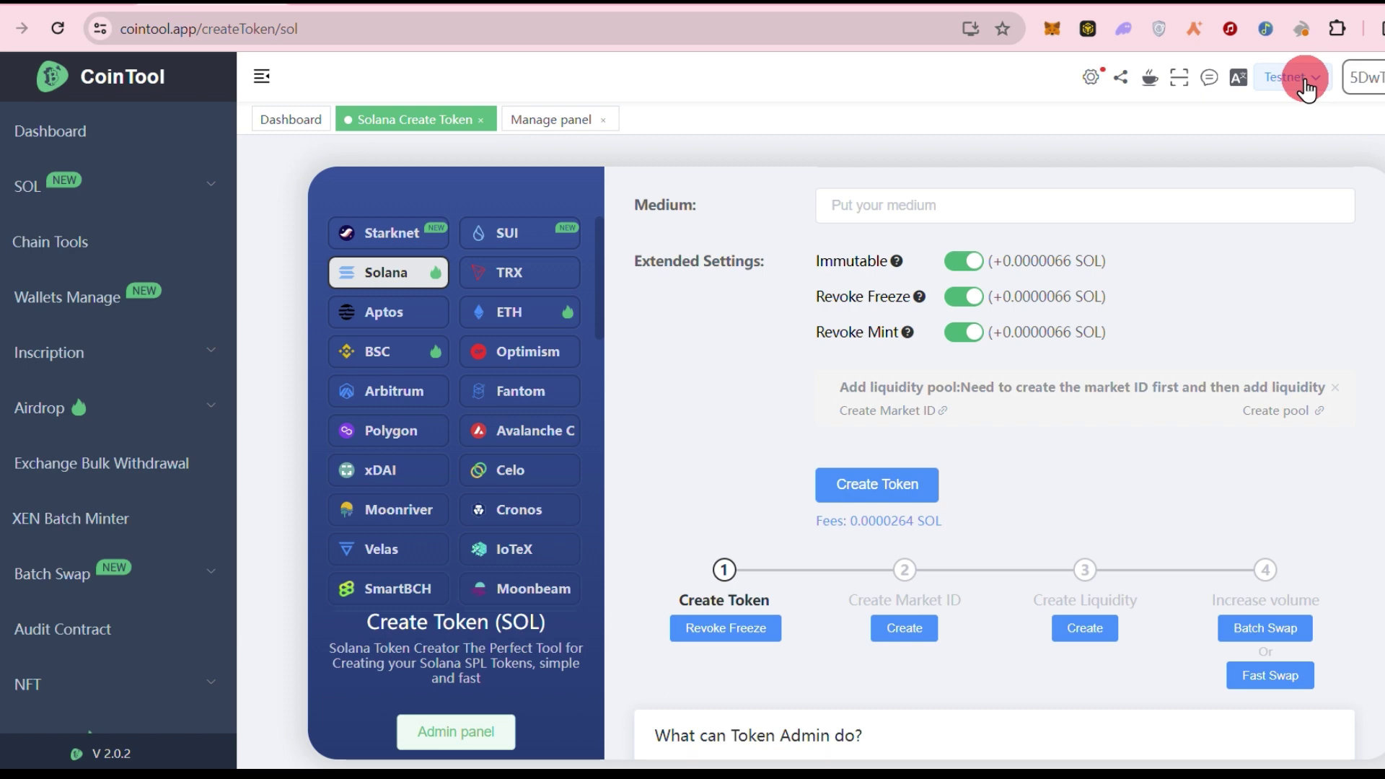
pyautogui.click(1306, 86)
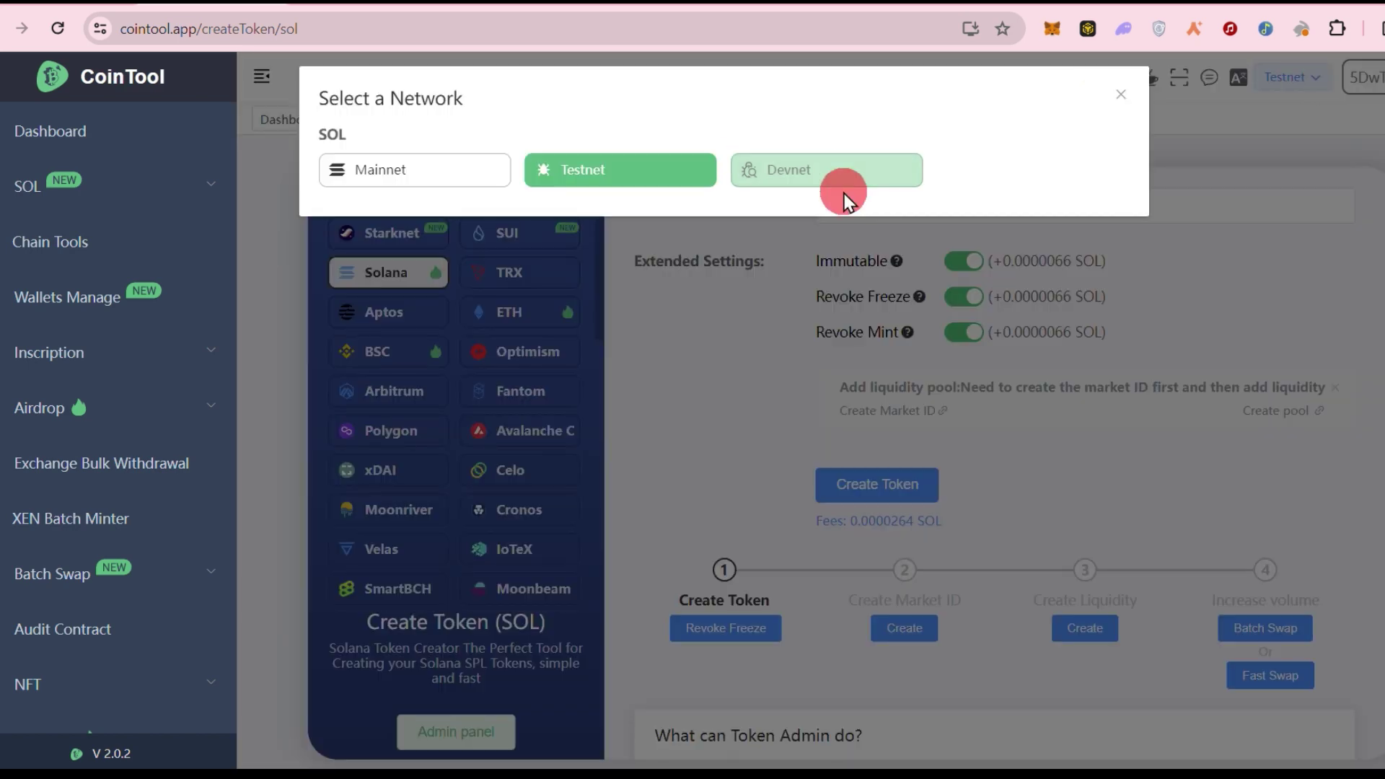
pyautogui.click(829, 174)
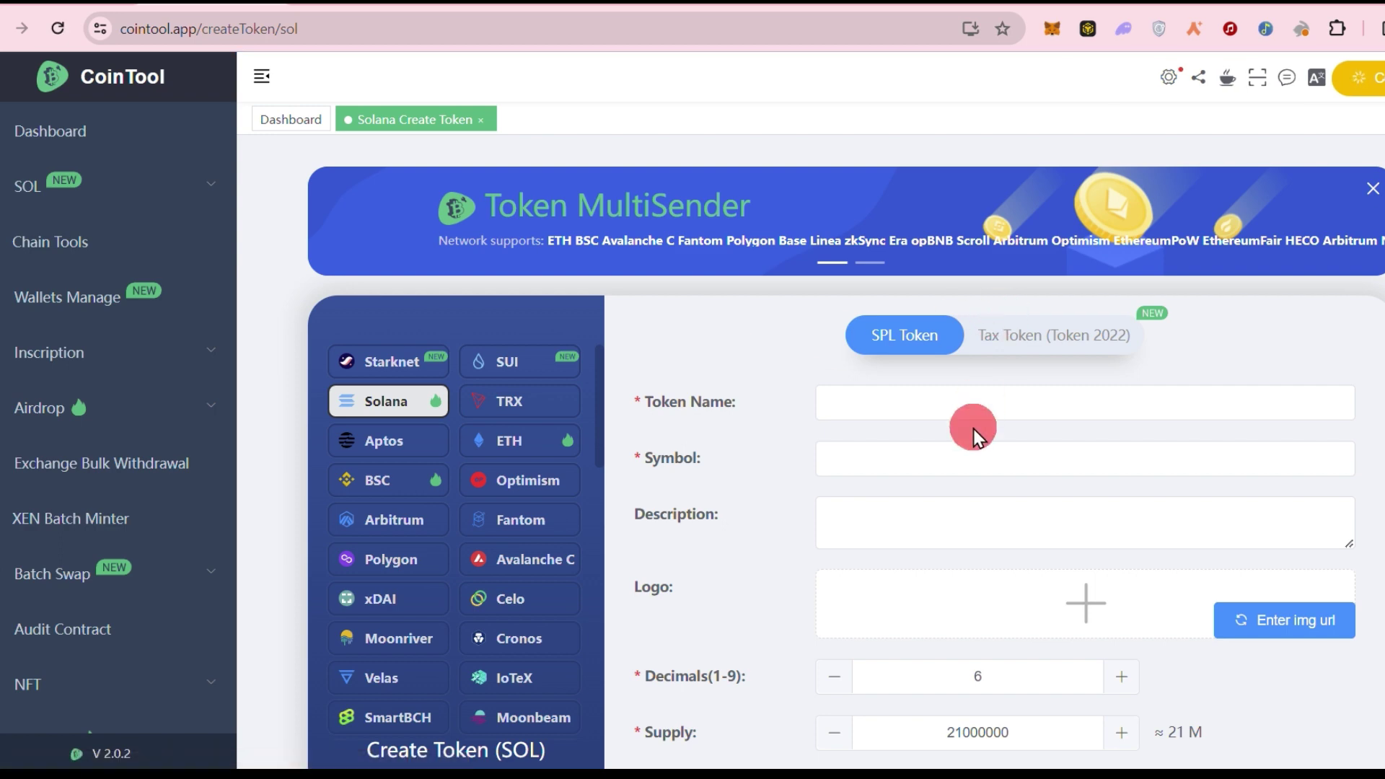
# Enter name 'Crypto Express', symbol 'CEX', a testing-purpose description, and upload a logo image.
pyautogui.click(898, 401)
pyautogui.write('Crypto Expre')
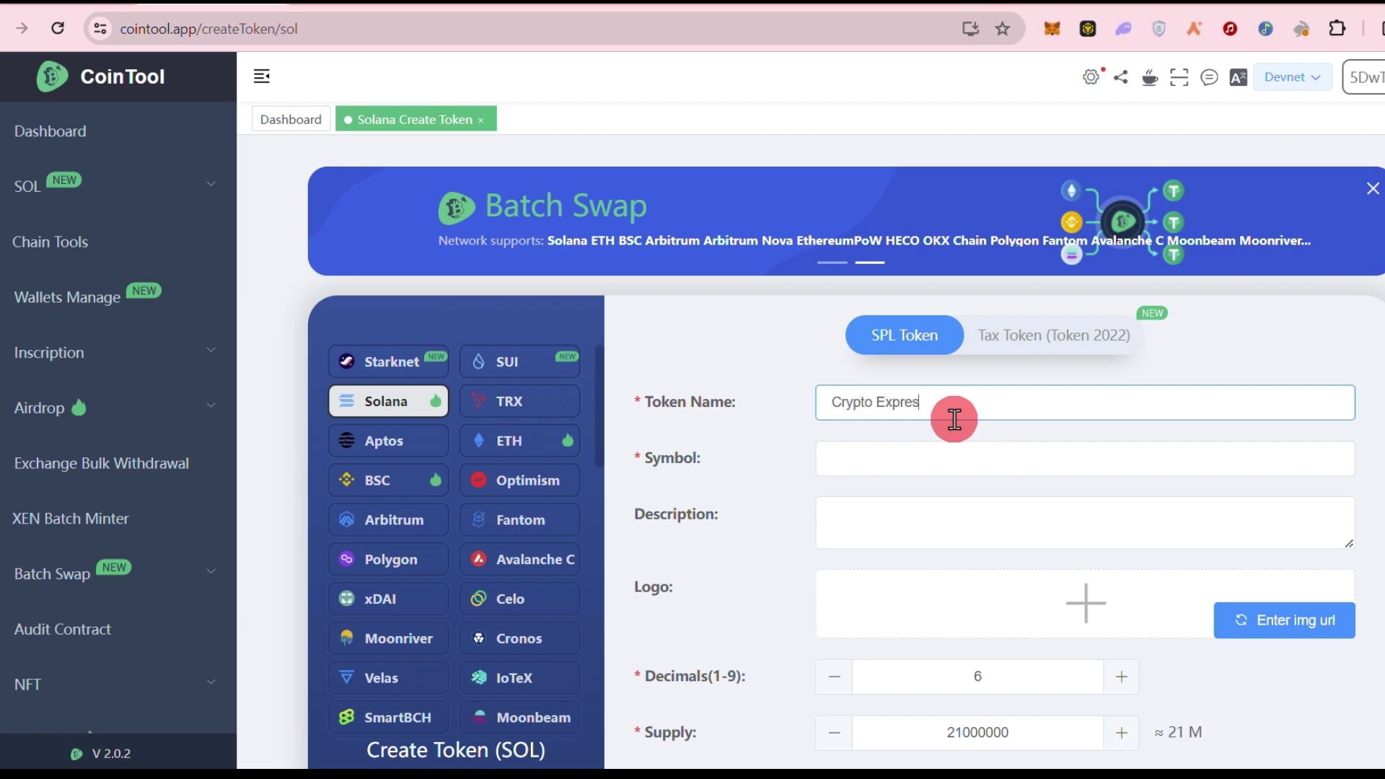
pyautogui.write('s')
pyautogui.press('Tab')
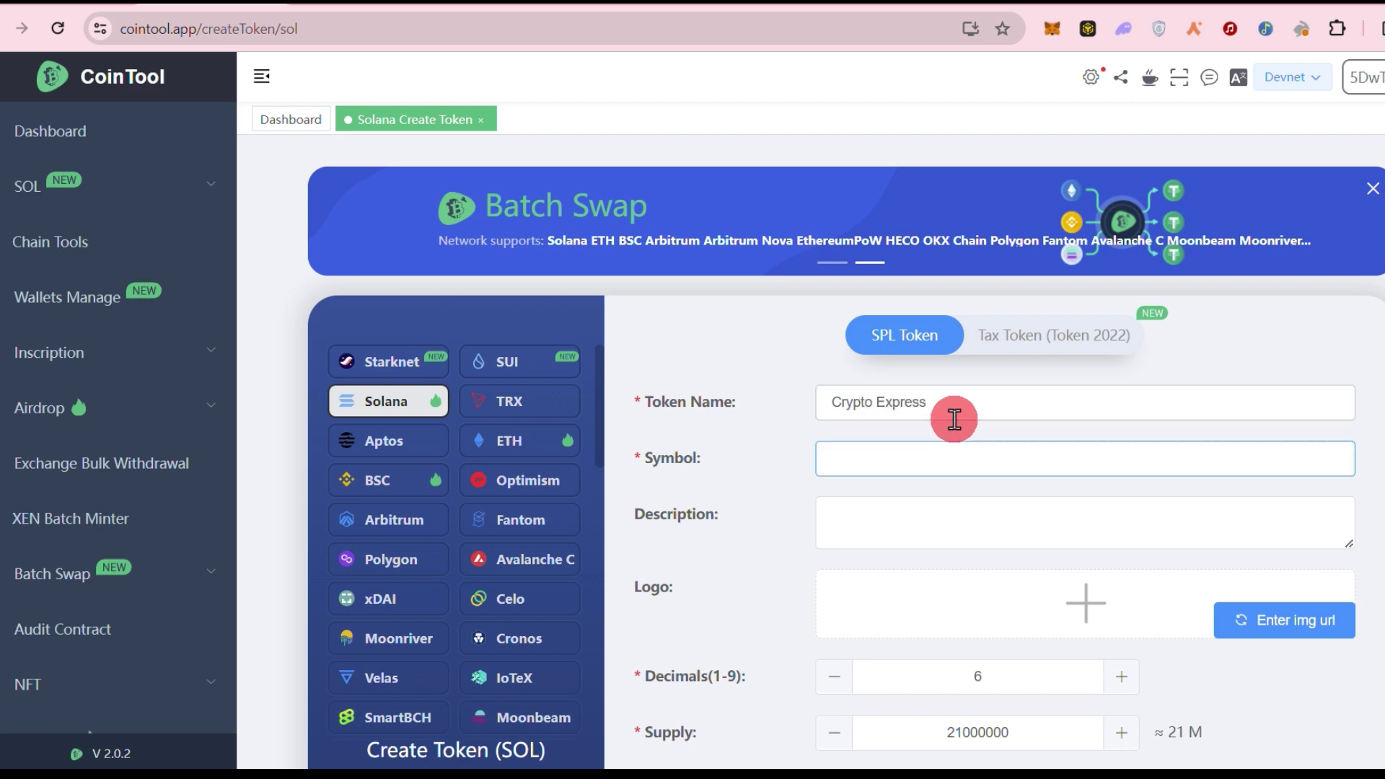
pyautogui.write('CEX')
pyautogui.press('Tab')
pyautogui.write('This token is only fo')
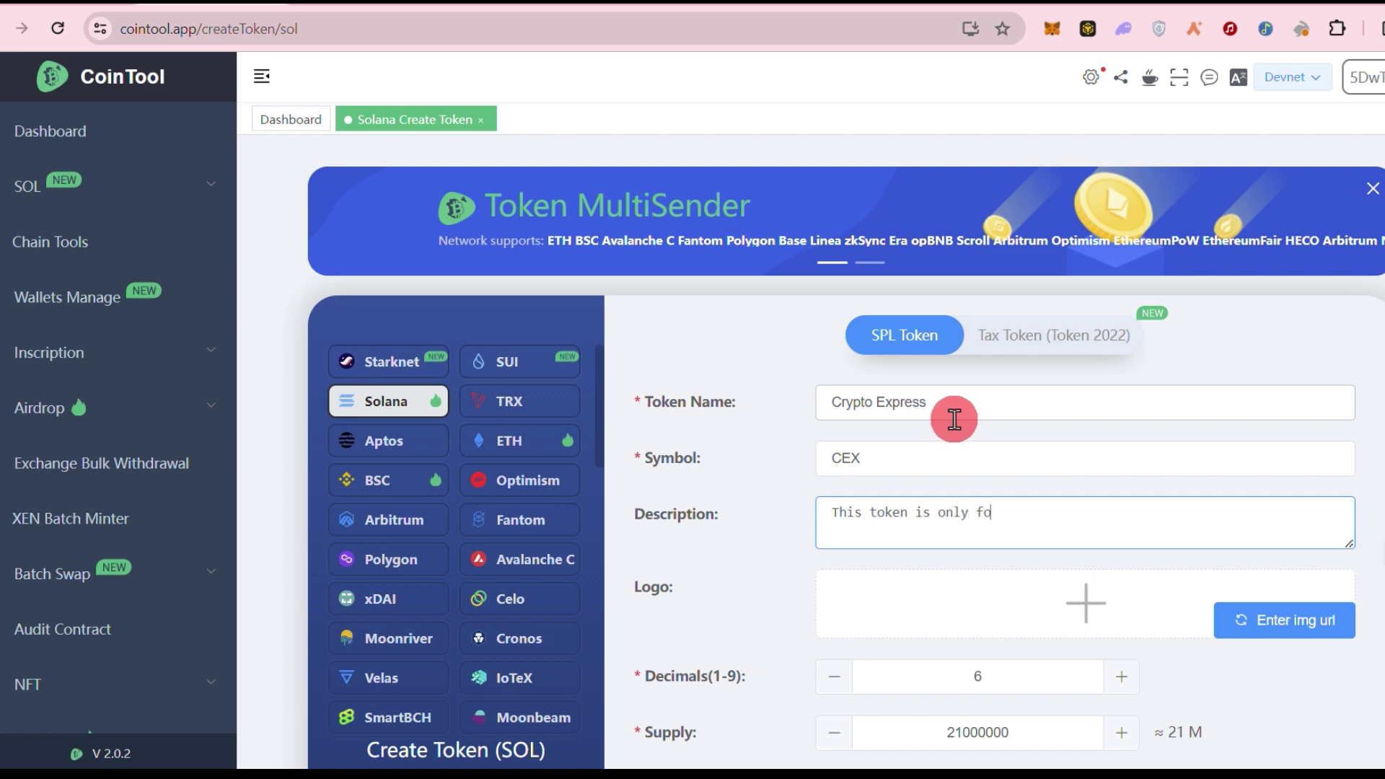
pyautogui.write('r testing purpose')
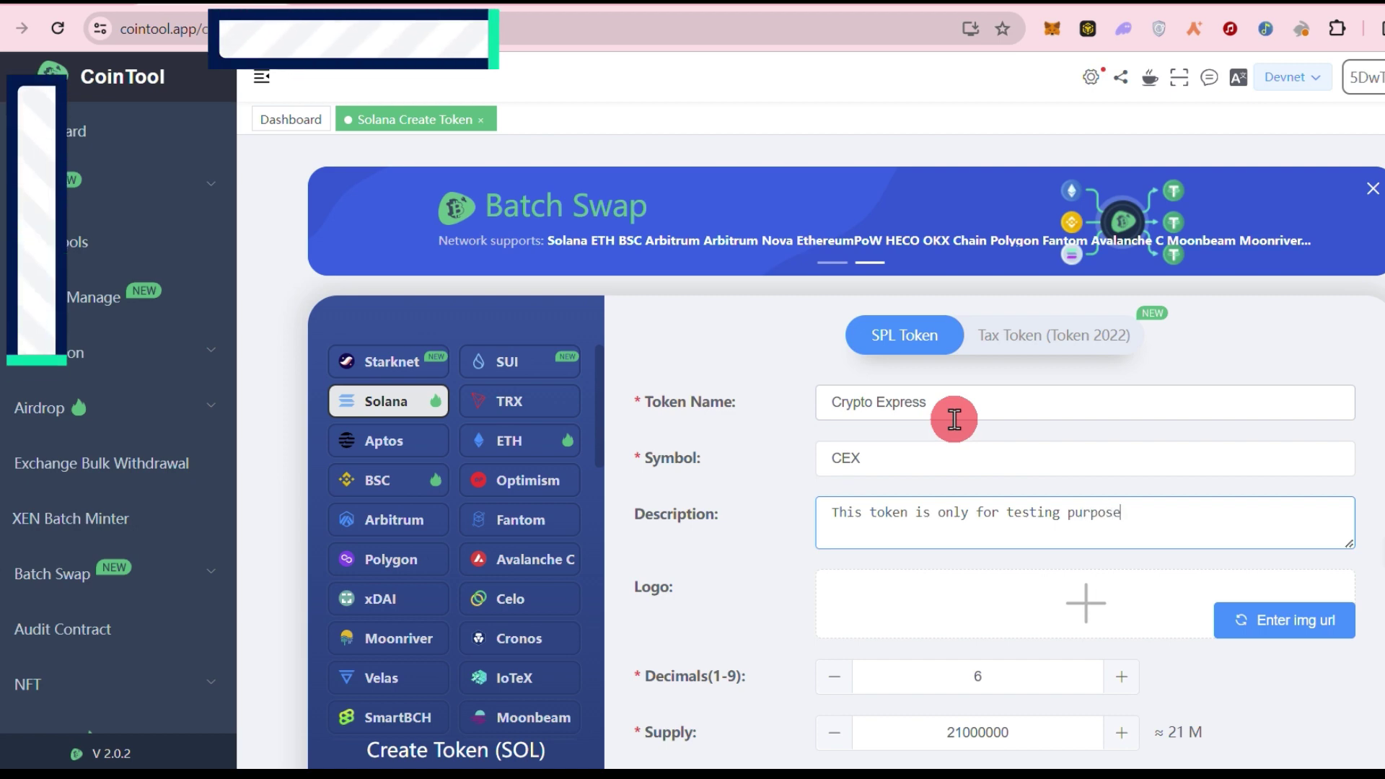
pyautogui.click(1083, 600)
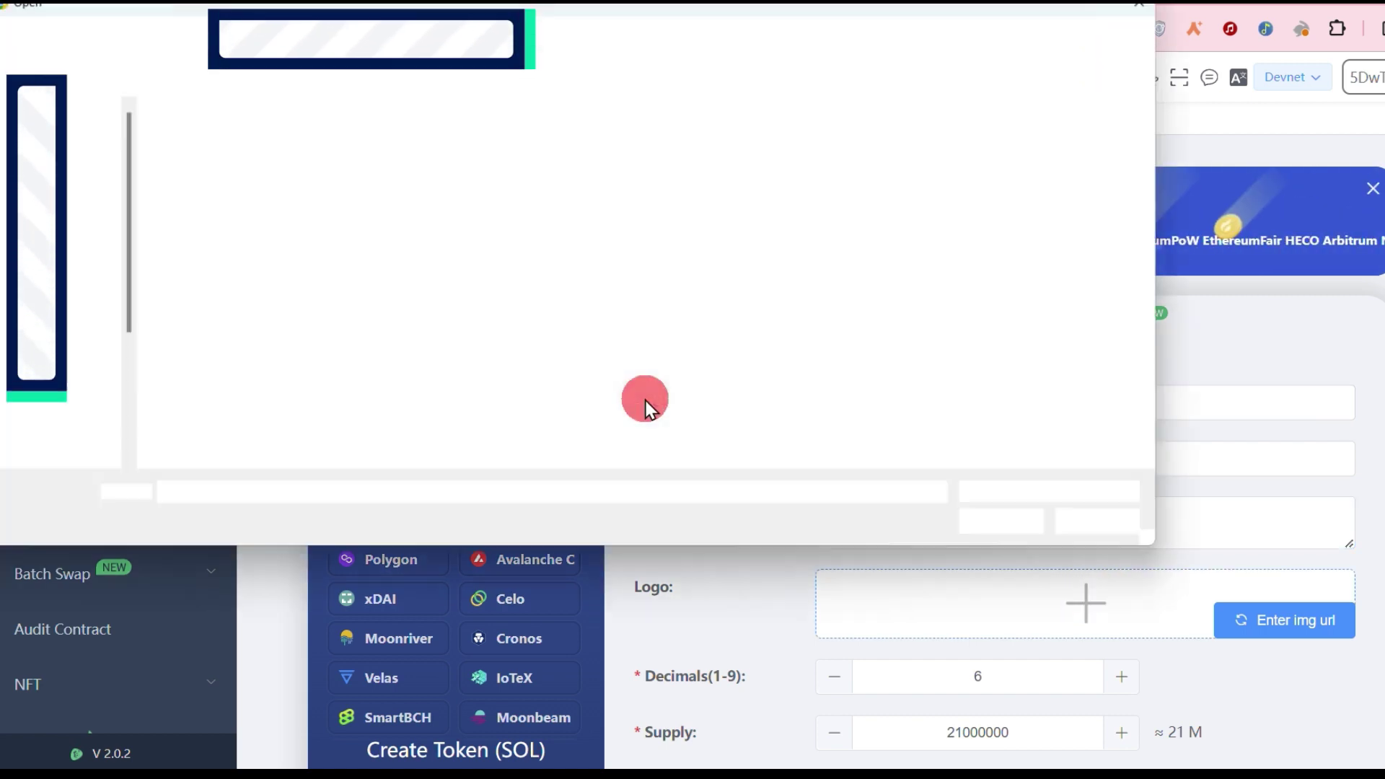
pyautogui.doubleClick(196, 158)
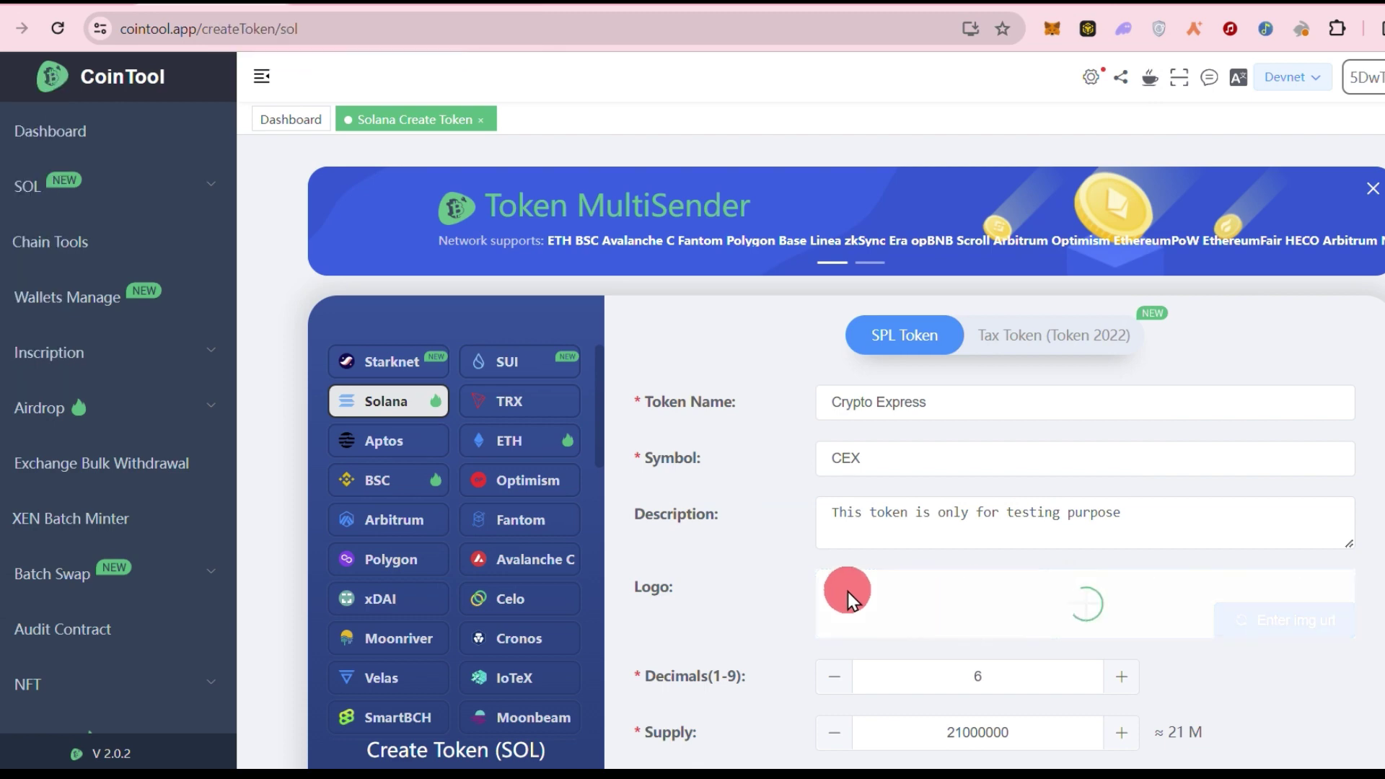
pyautogui.scroll(-2, 1014, 483)
pyautogui.scroll(-1, 1107, 573)
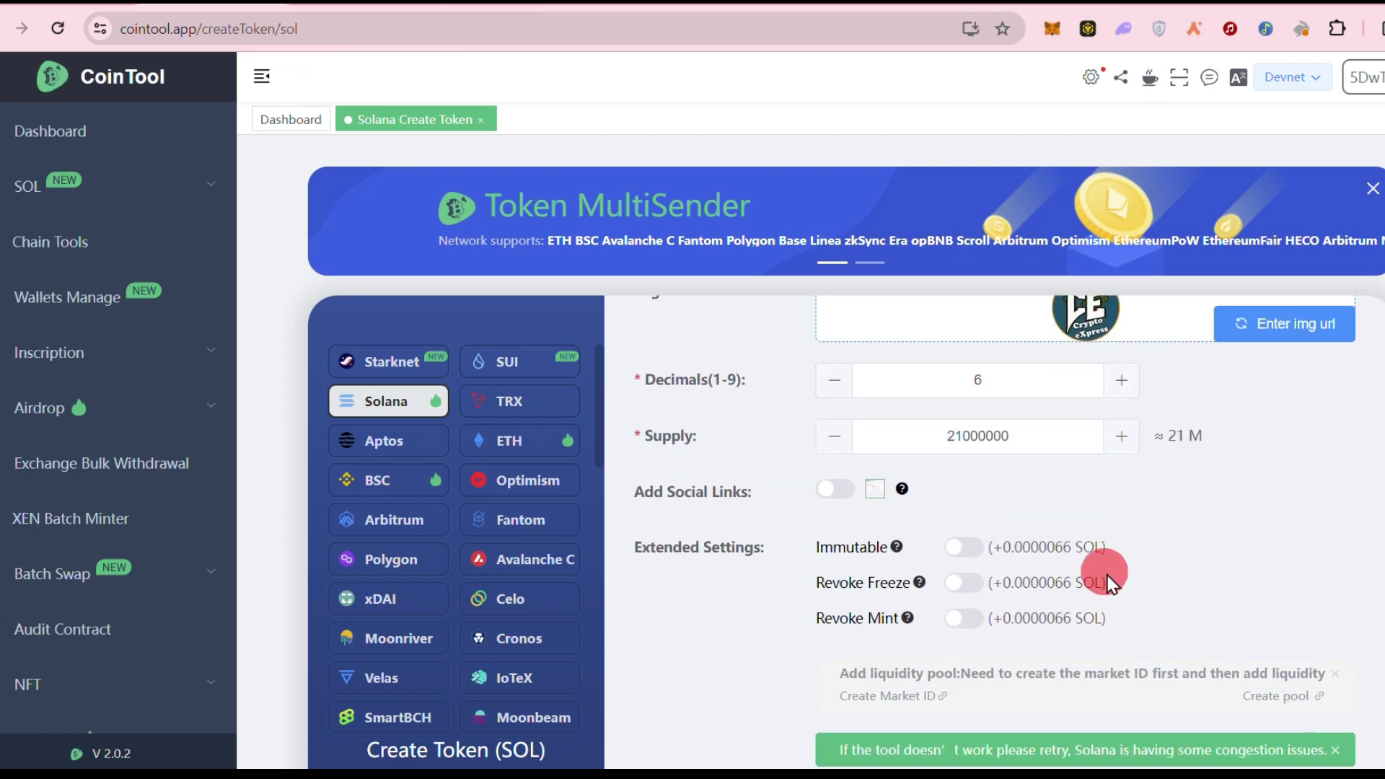
pyautogui.scroll(-1, 958, 459)
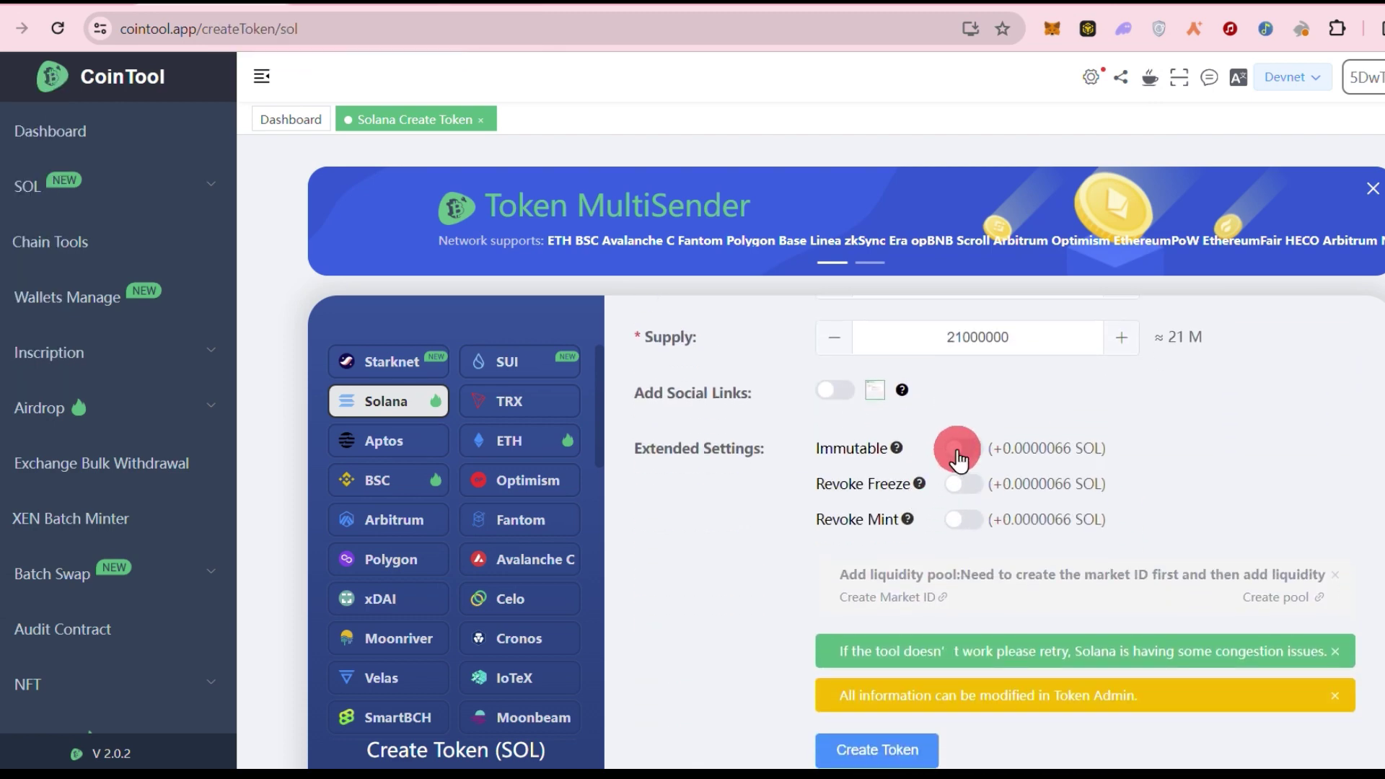
# Enable the Immutable, Revoke Freeze and Revoke Mint toggles in Extended Settings.
pyautogui.click(958, 458)
pyautogui.click(965, 486)
pyautogui.click(959, 520)
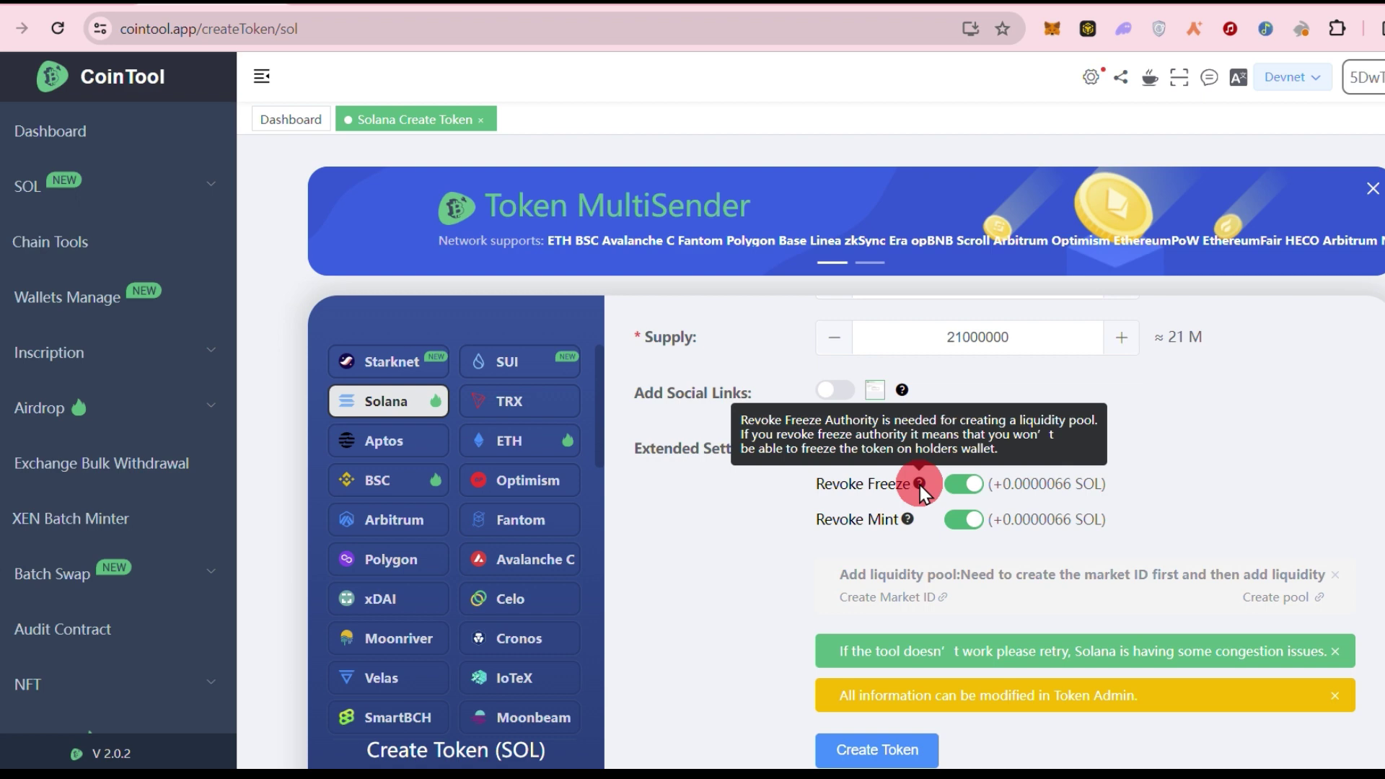
pyautogui.moveTo(920, 484)
pyautogui.scroll(-1, 1191, 563)
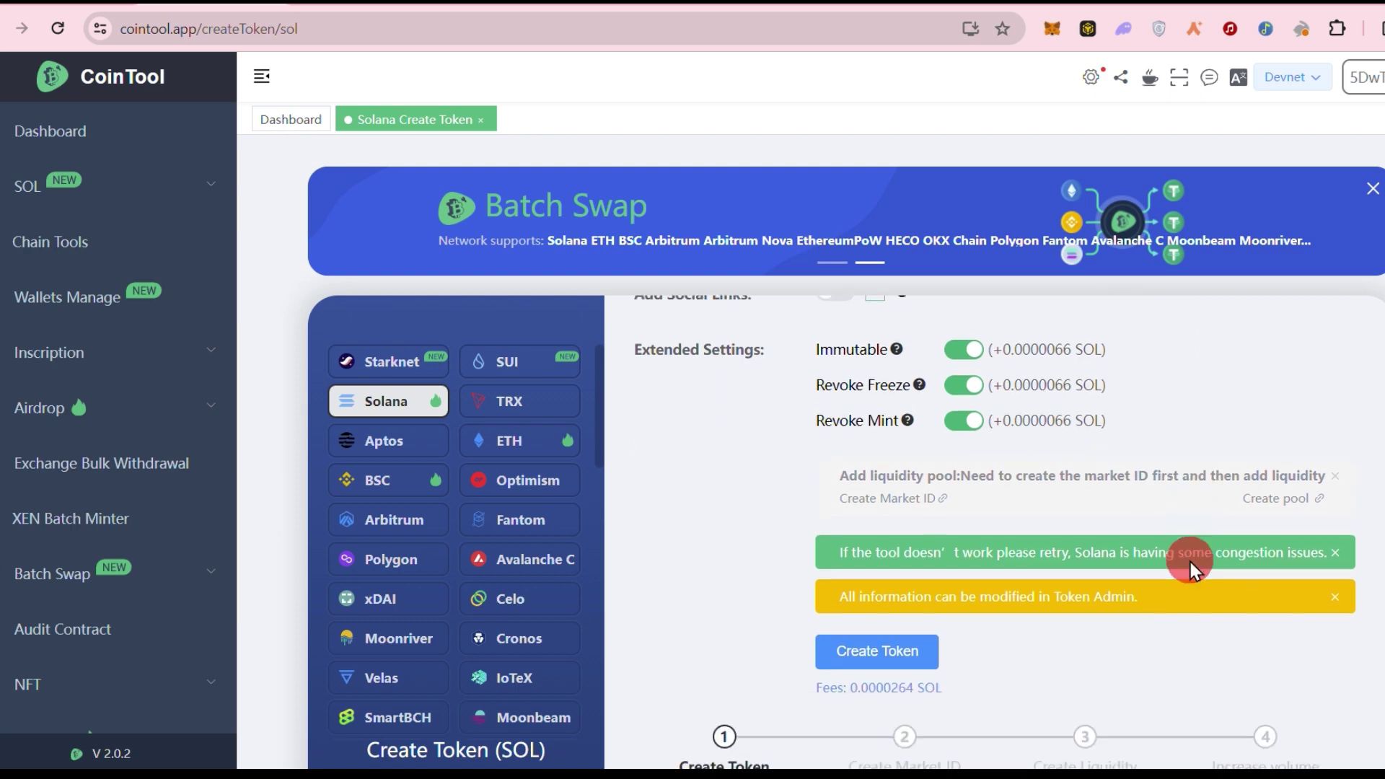
# Create the Crypto Express token on Devnet and confirm the transaction in Phantom Wallet.
pyautogui.click(872, 654)
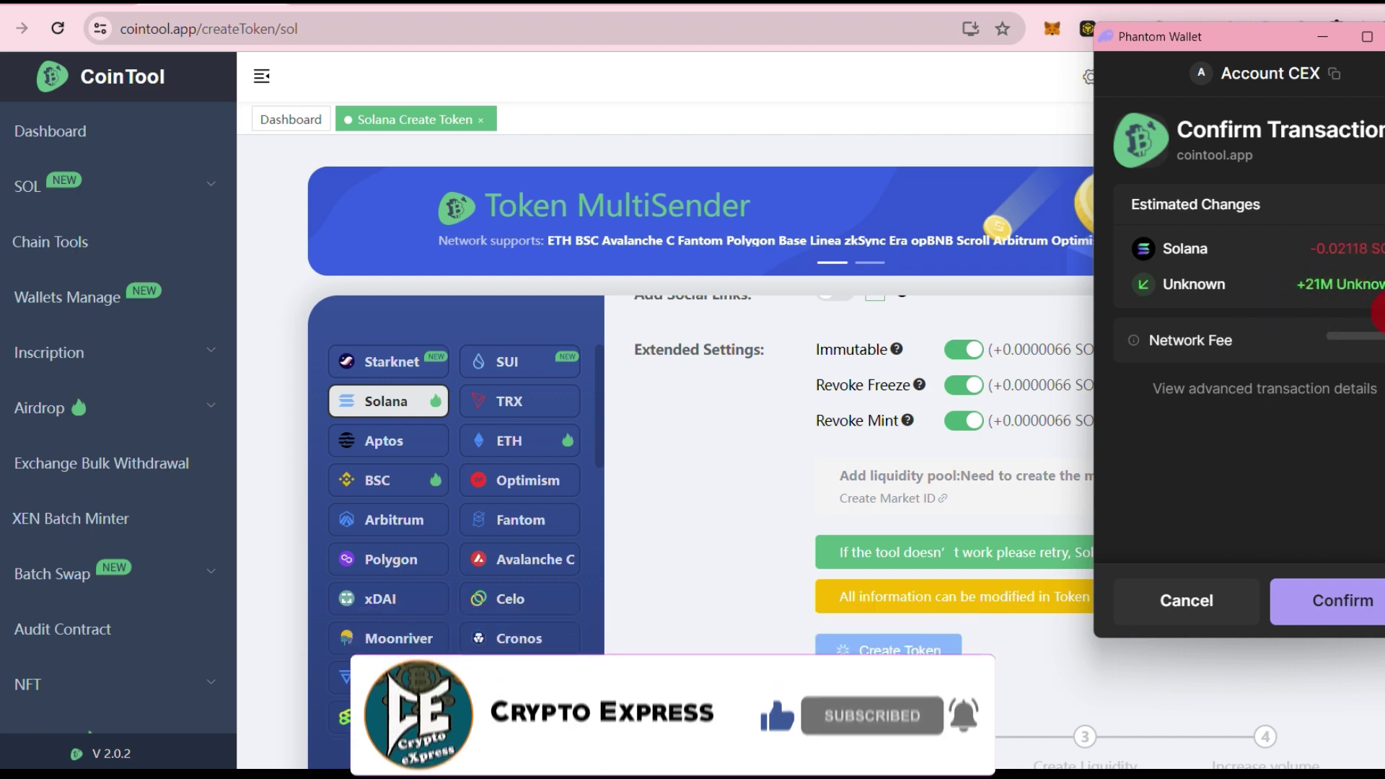
pyautogui.click(1353, 603)
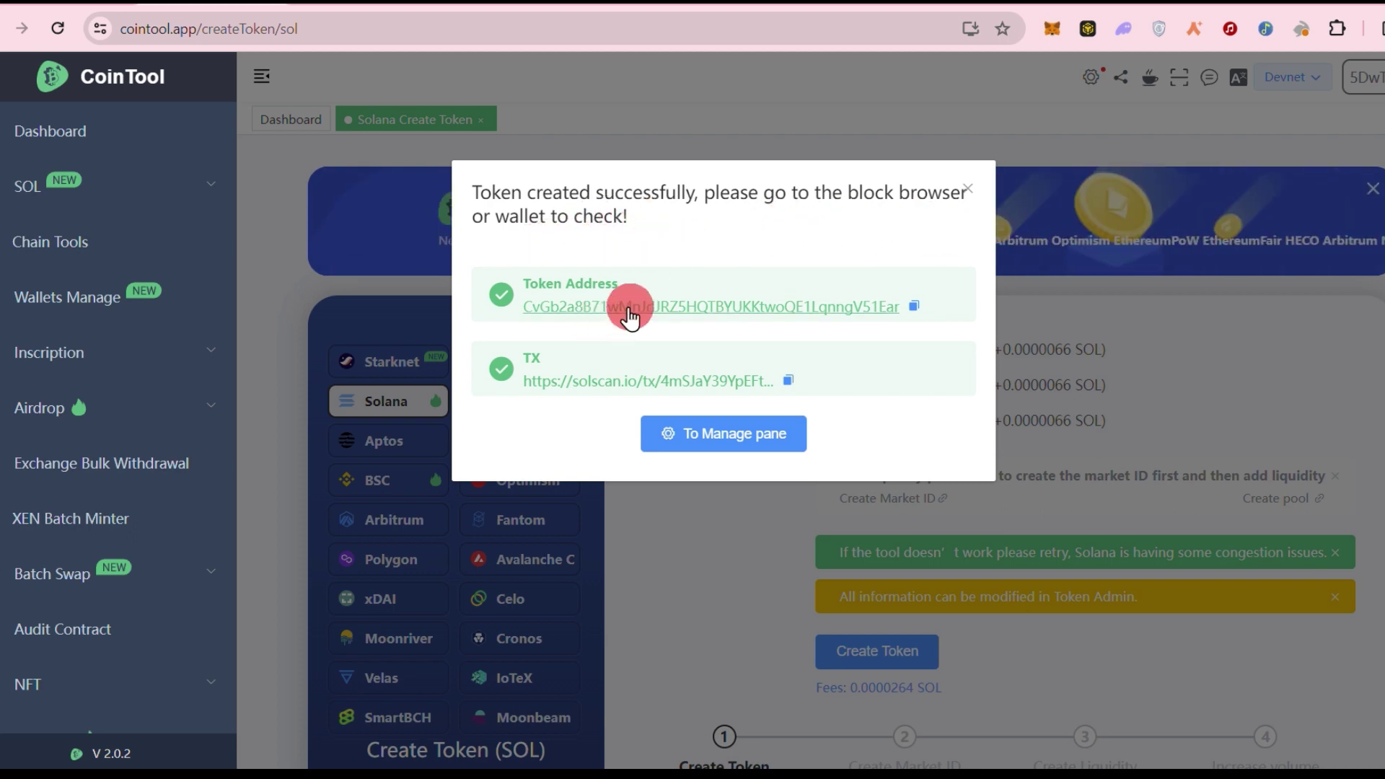
# Copy the new token address and go to its admin page via 'To Manage pane'.
pyautogui.click(913, 308)
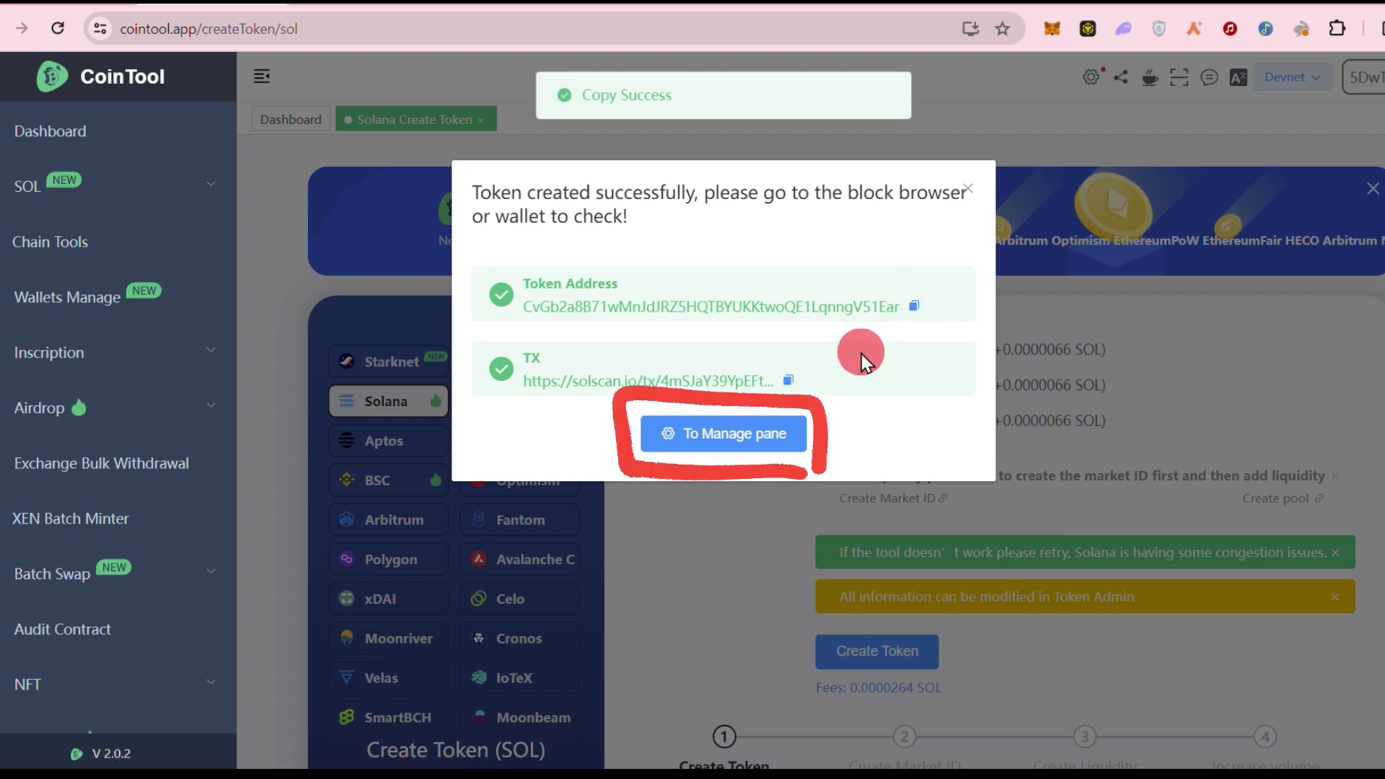
pyautogui.click(735, 443)
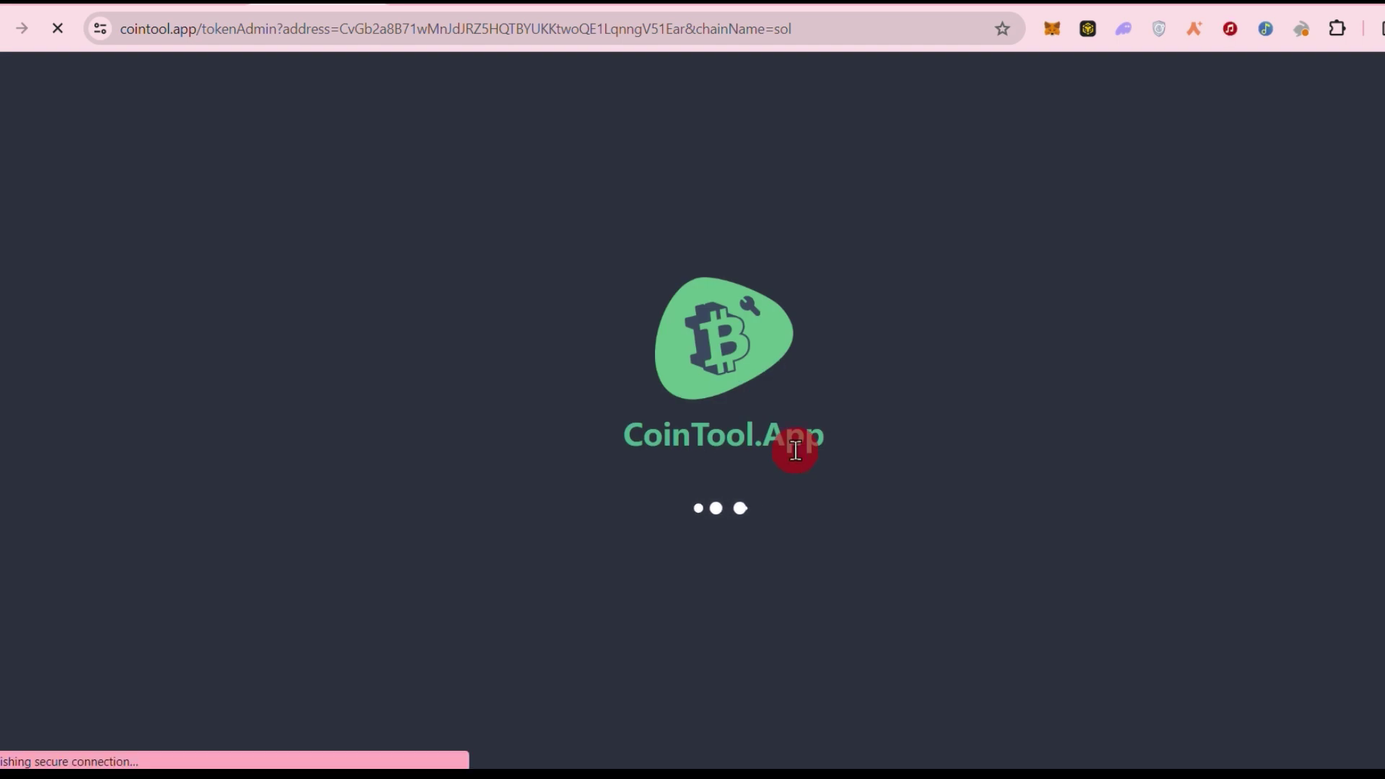
pyautogui.scroll(-1, 921, 455)
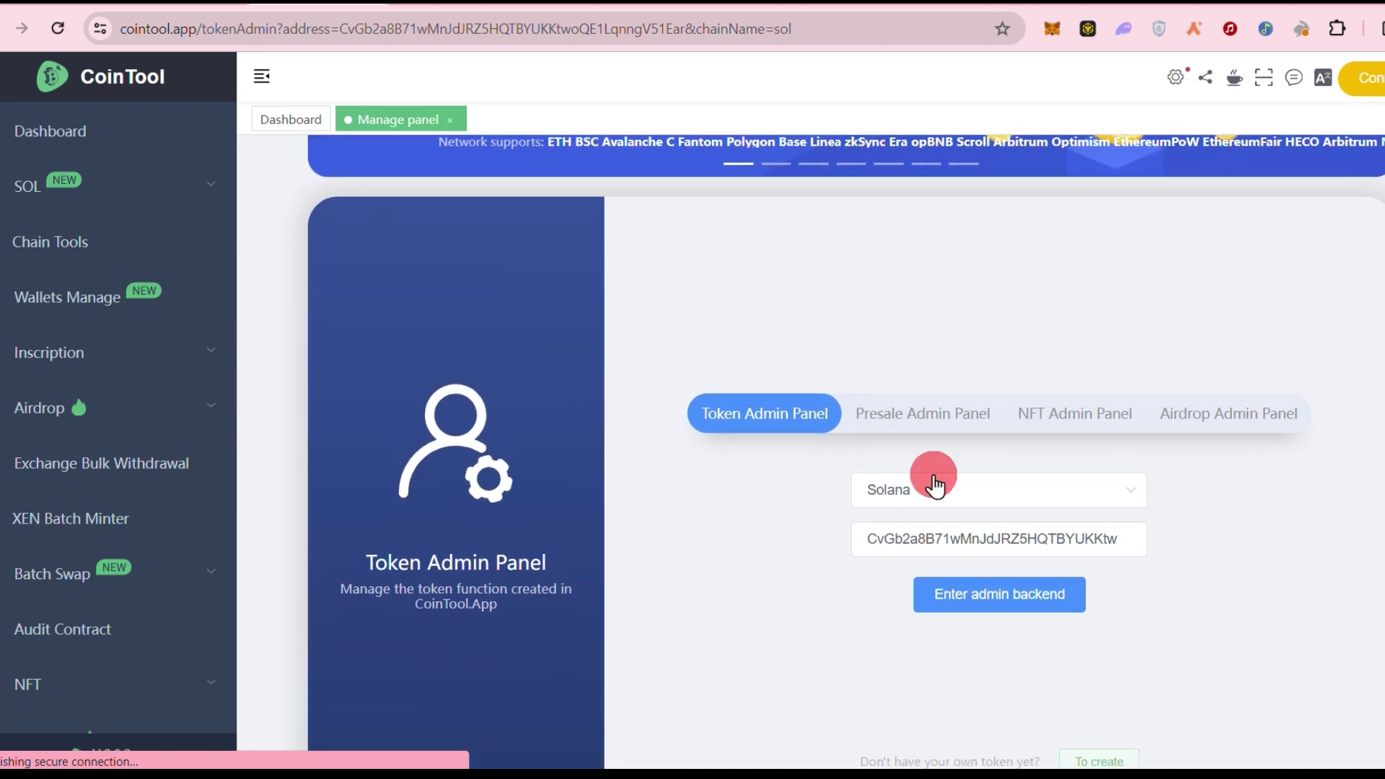
# Enter the admin backend for the Crypto Express token.
pyautogui.click(1004, 604)
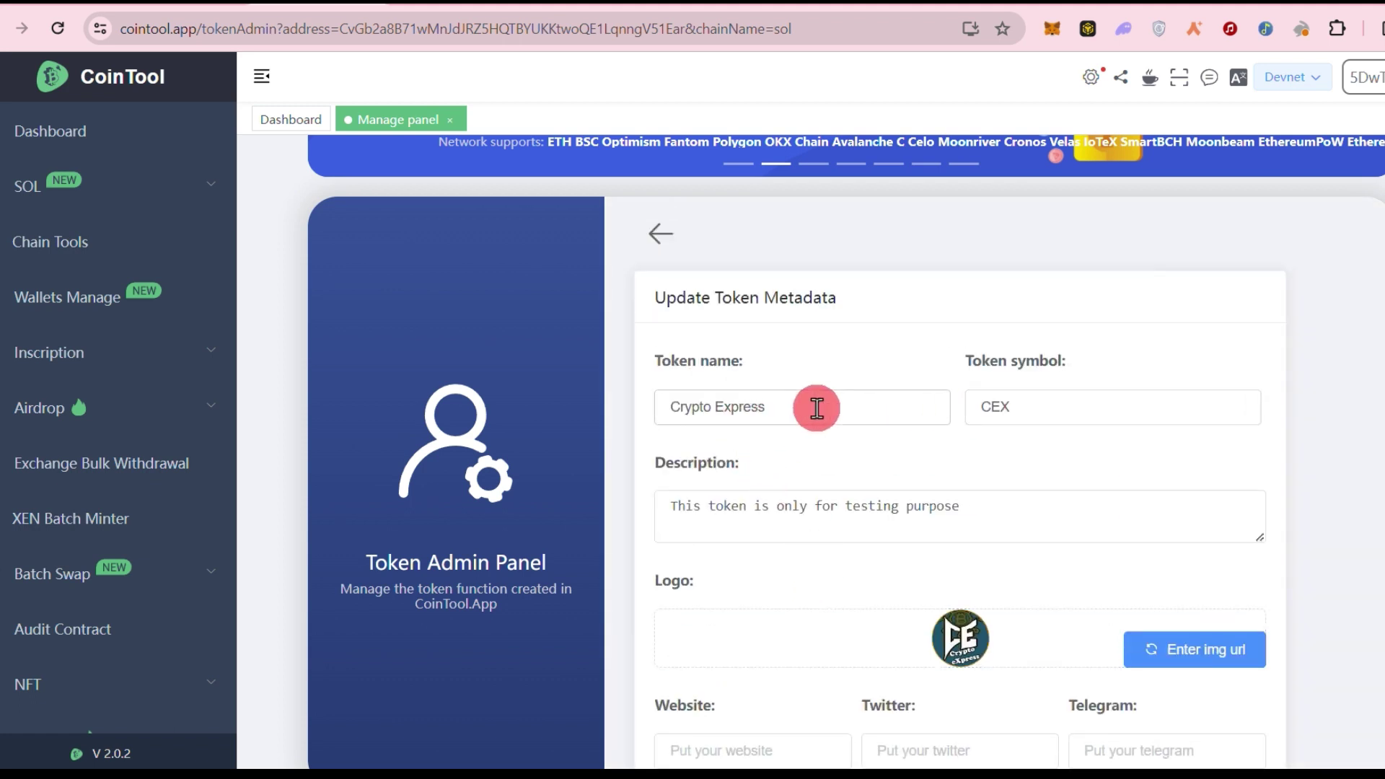
pyautogui.scroll(-2, 878, 487)
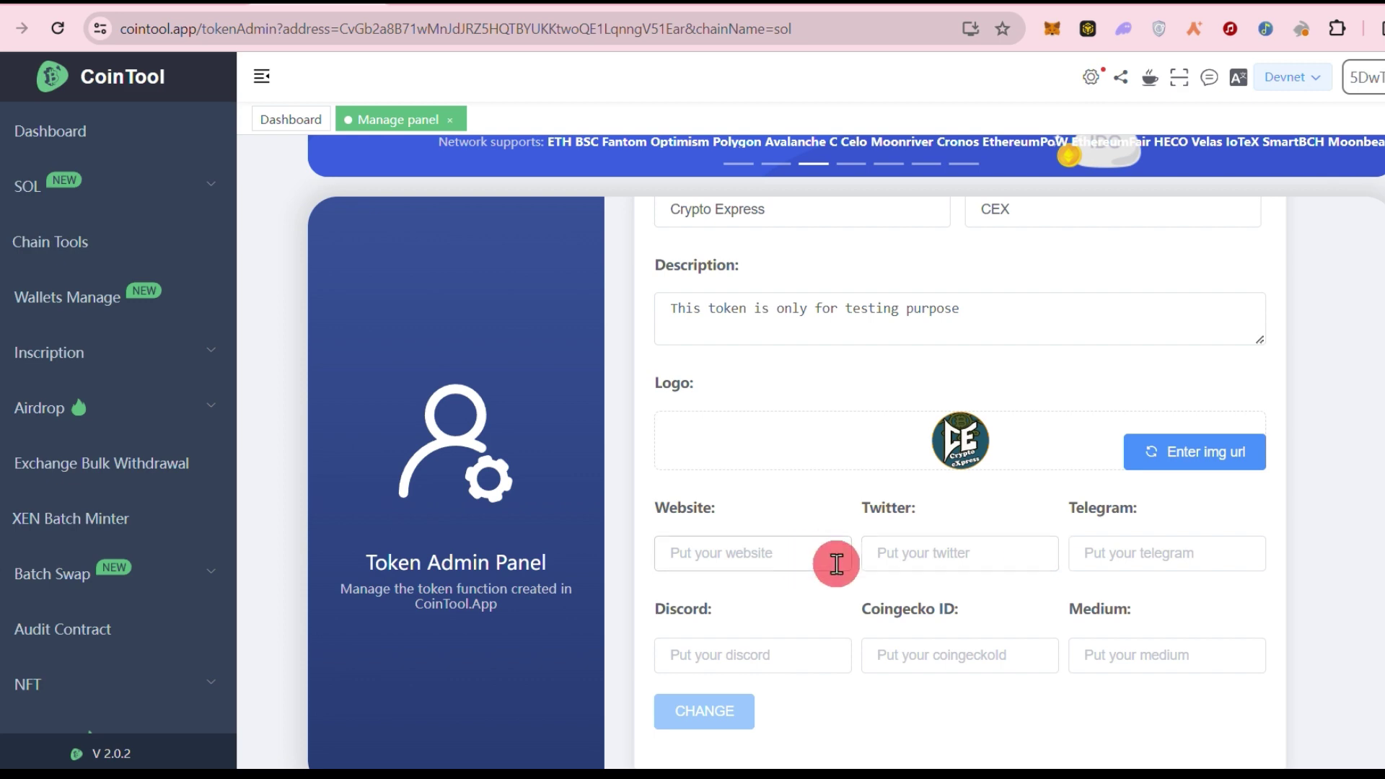
pyautogui.scroll(-1, 1045, 570)
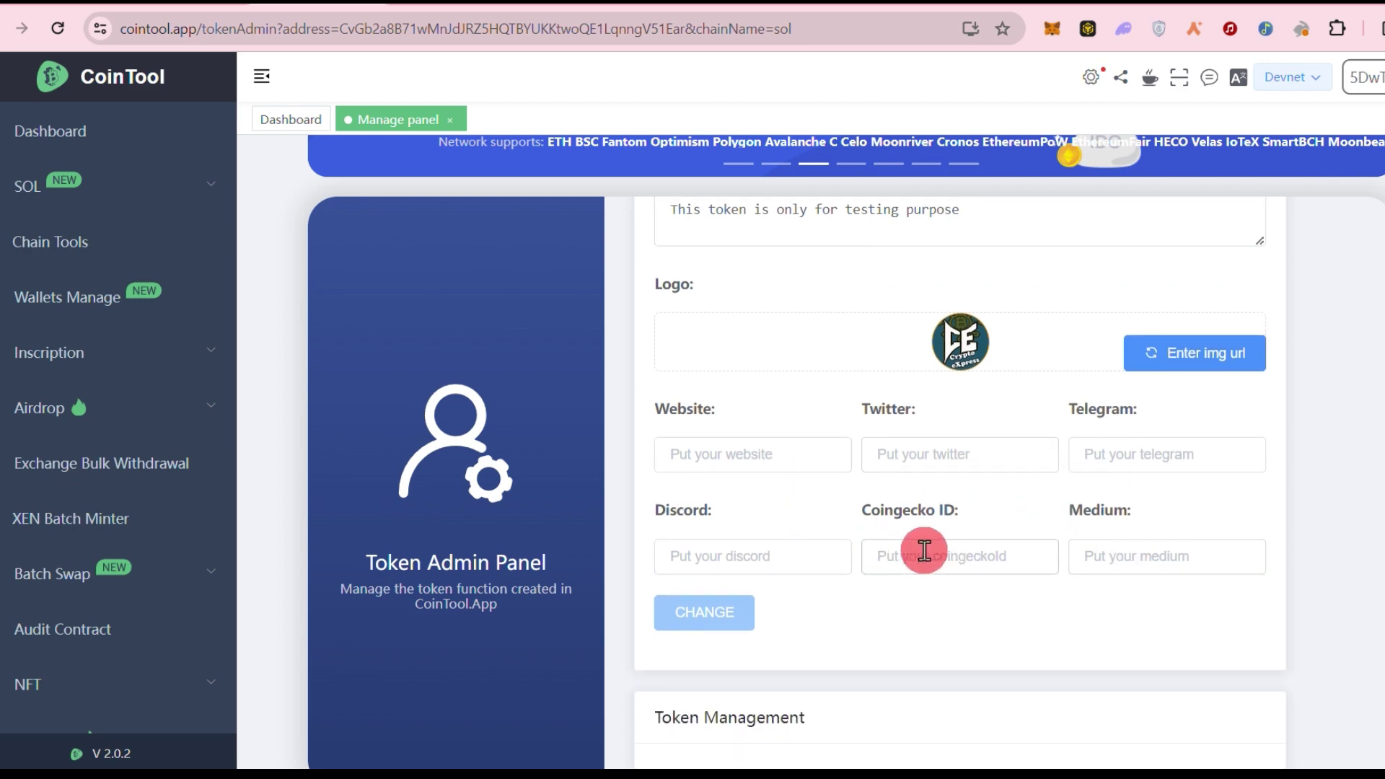
pyautogui.scroll(-1, 921, 549)
pyautogui.scroll(-2, 920, 550)
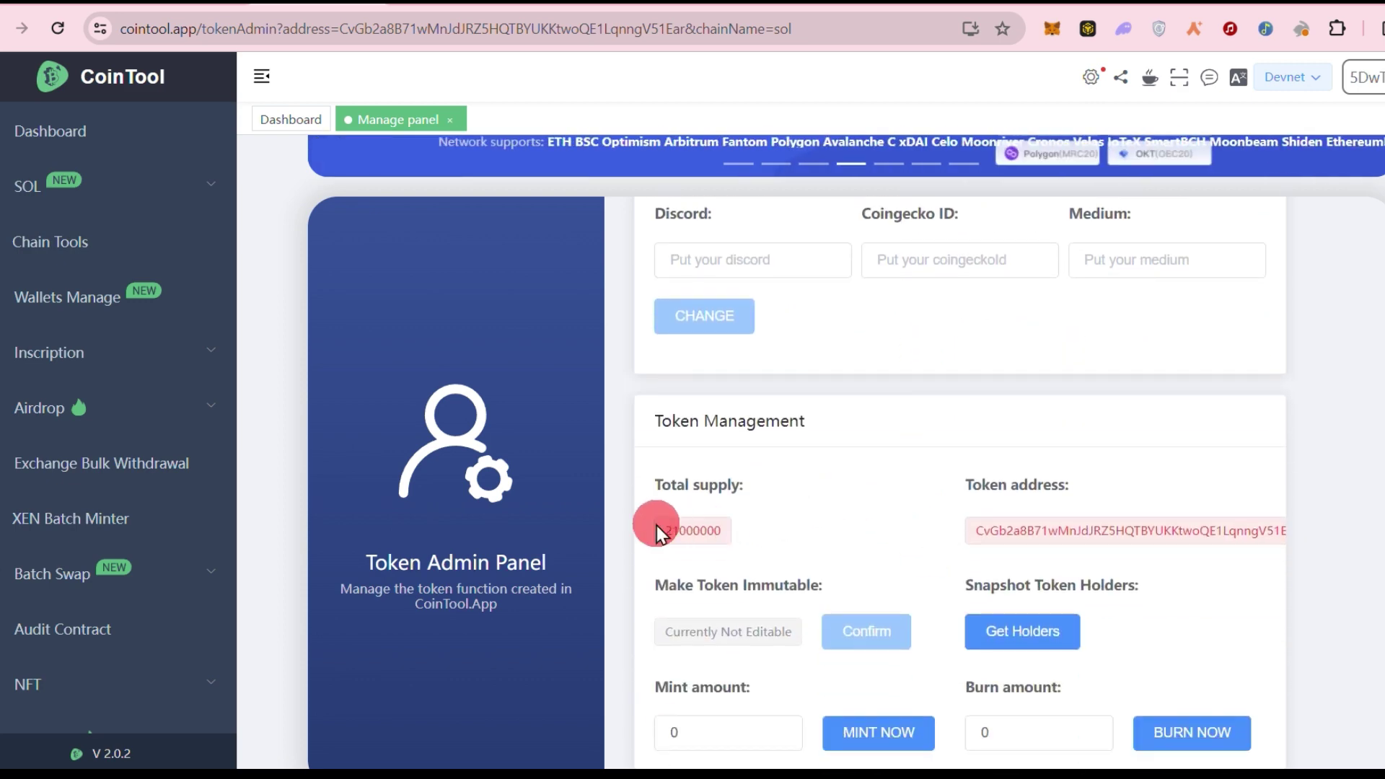
pyautogui.scroll(-1, 922, 549)
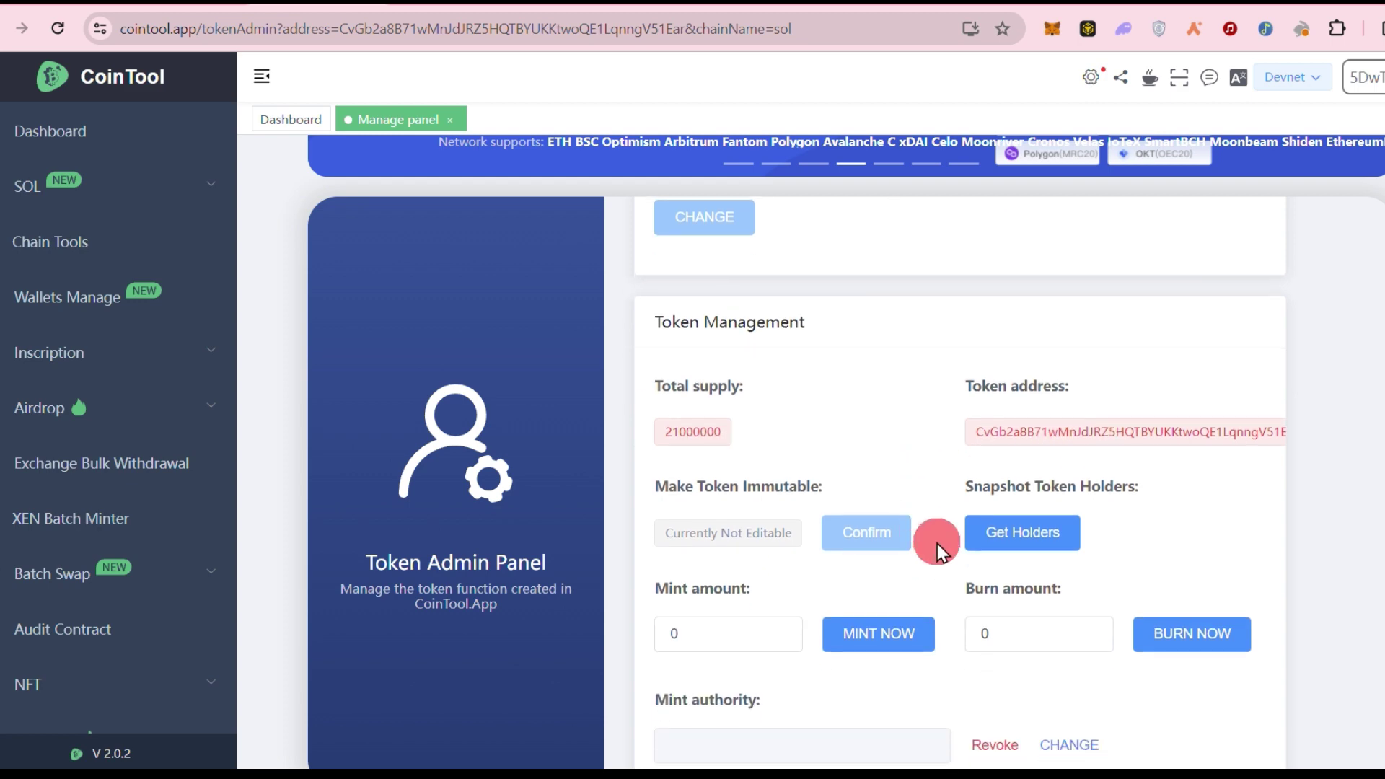
pyautogui.scroll(-2, 1021, 531)
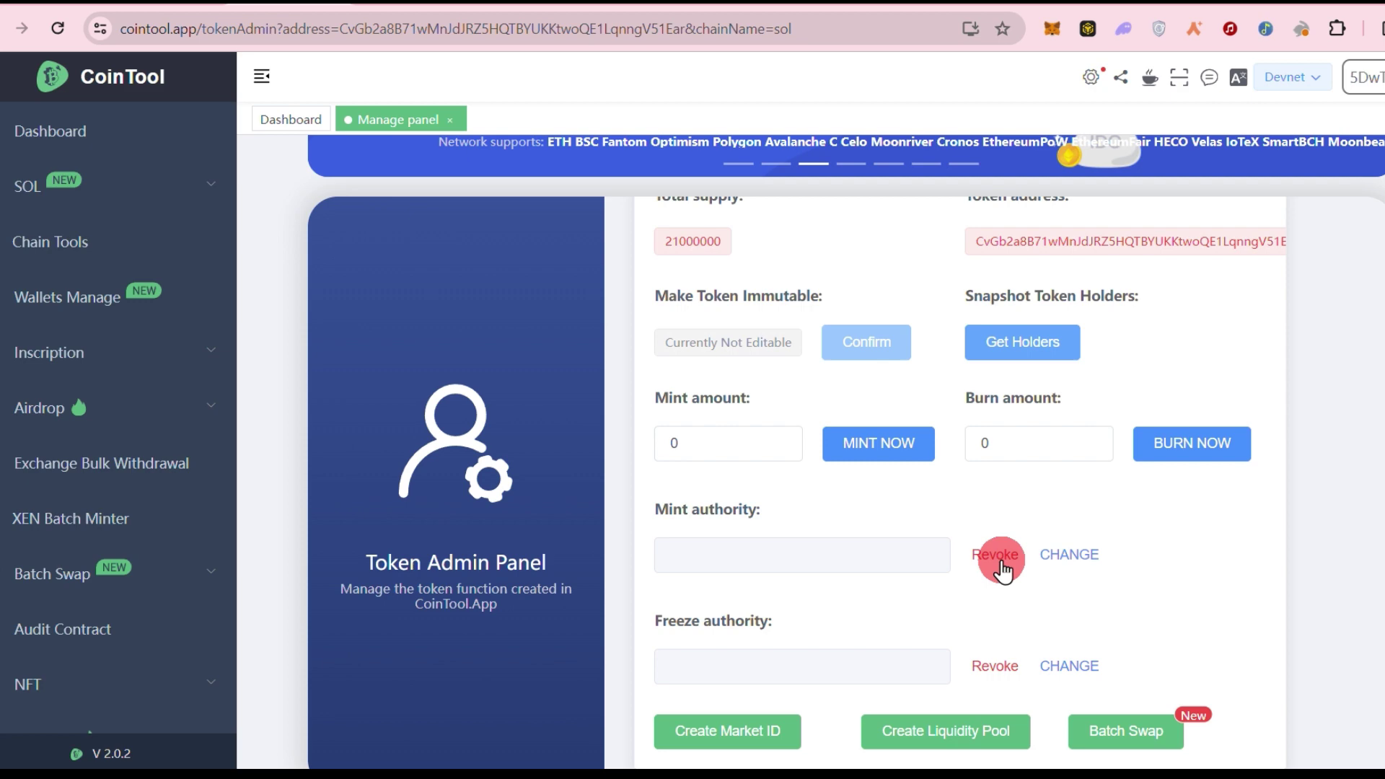
pyautogui.scroll(-1, 910, 568)
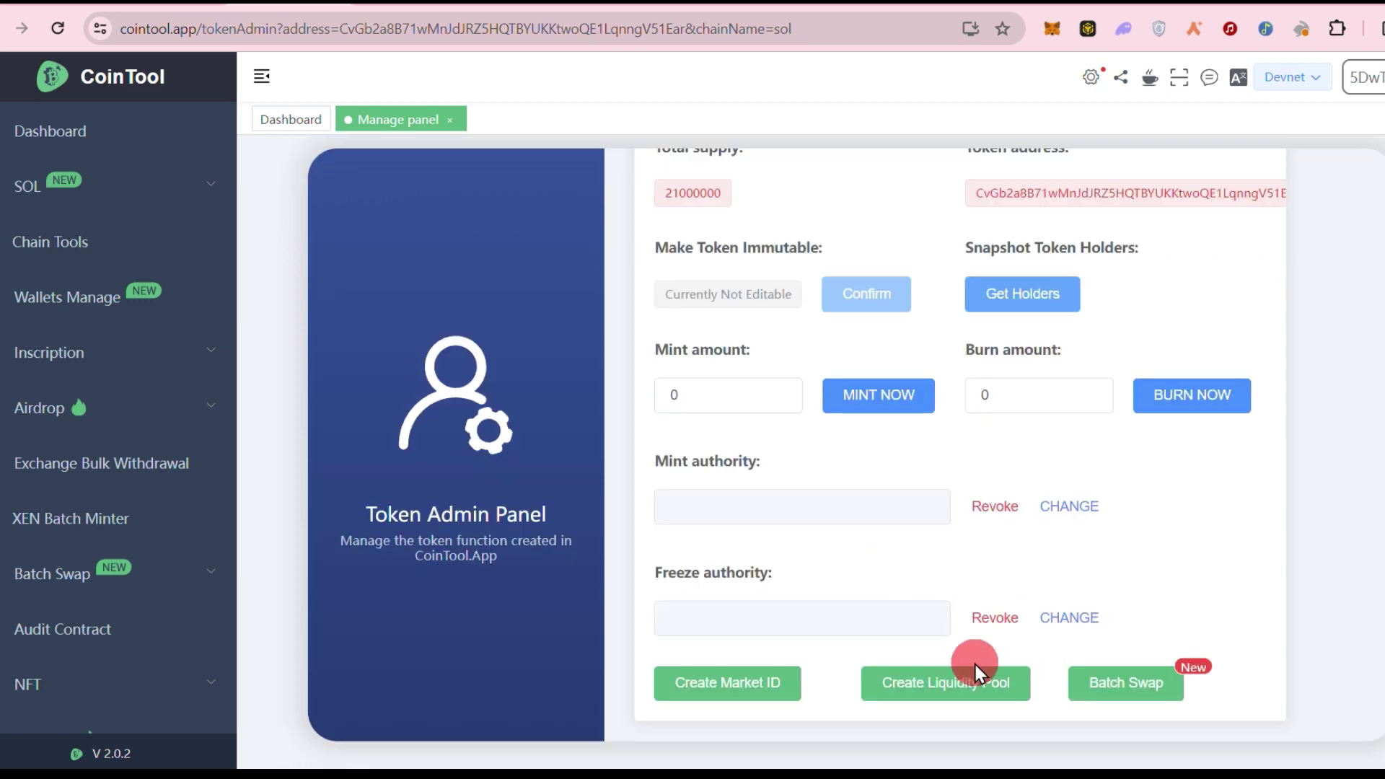
pyautogui.scroll(5, 897, 697)
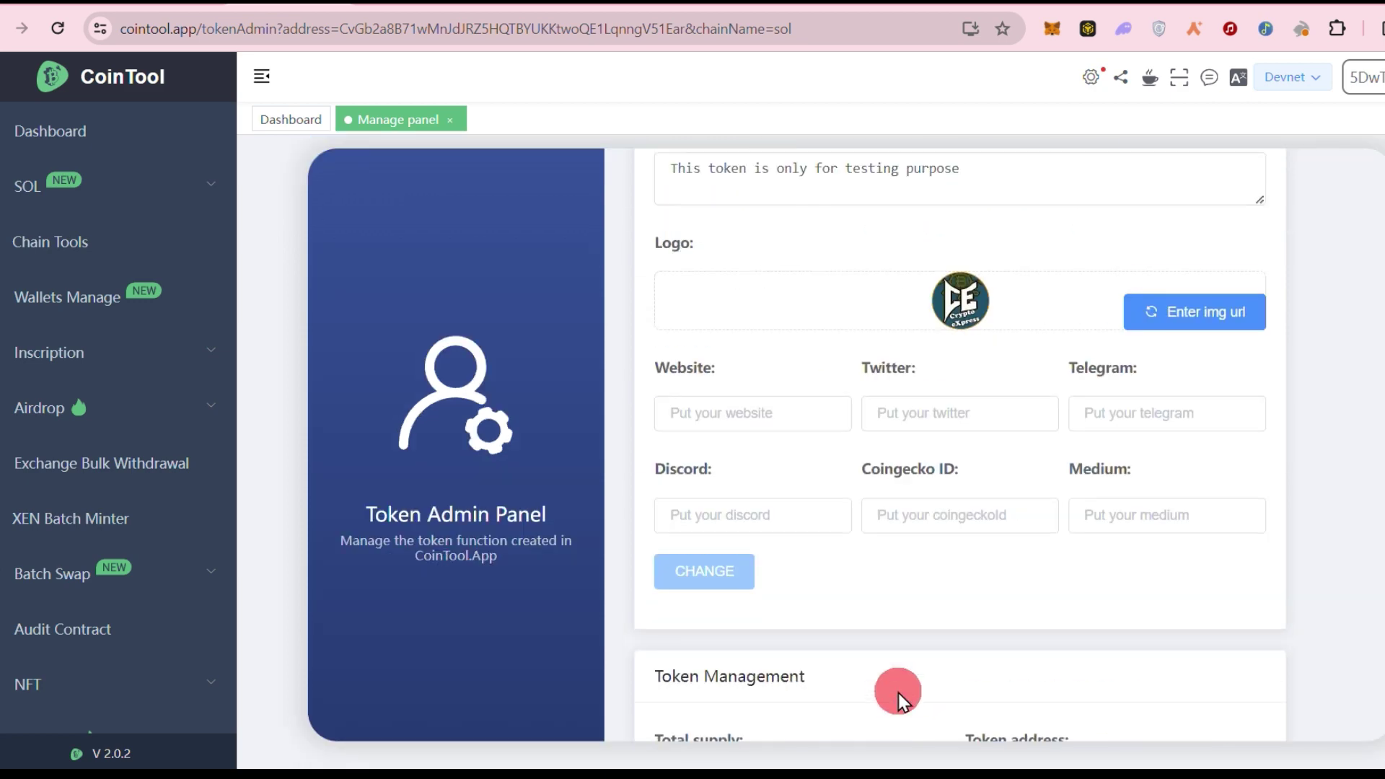
pyautogui.scroll(3, 898, 693)
pyautogui.scroll(-4, 898, 693)
pyautogui.scroll(-4, 896, 687)
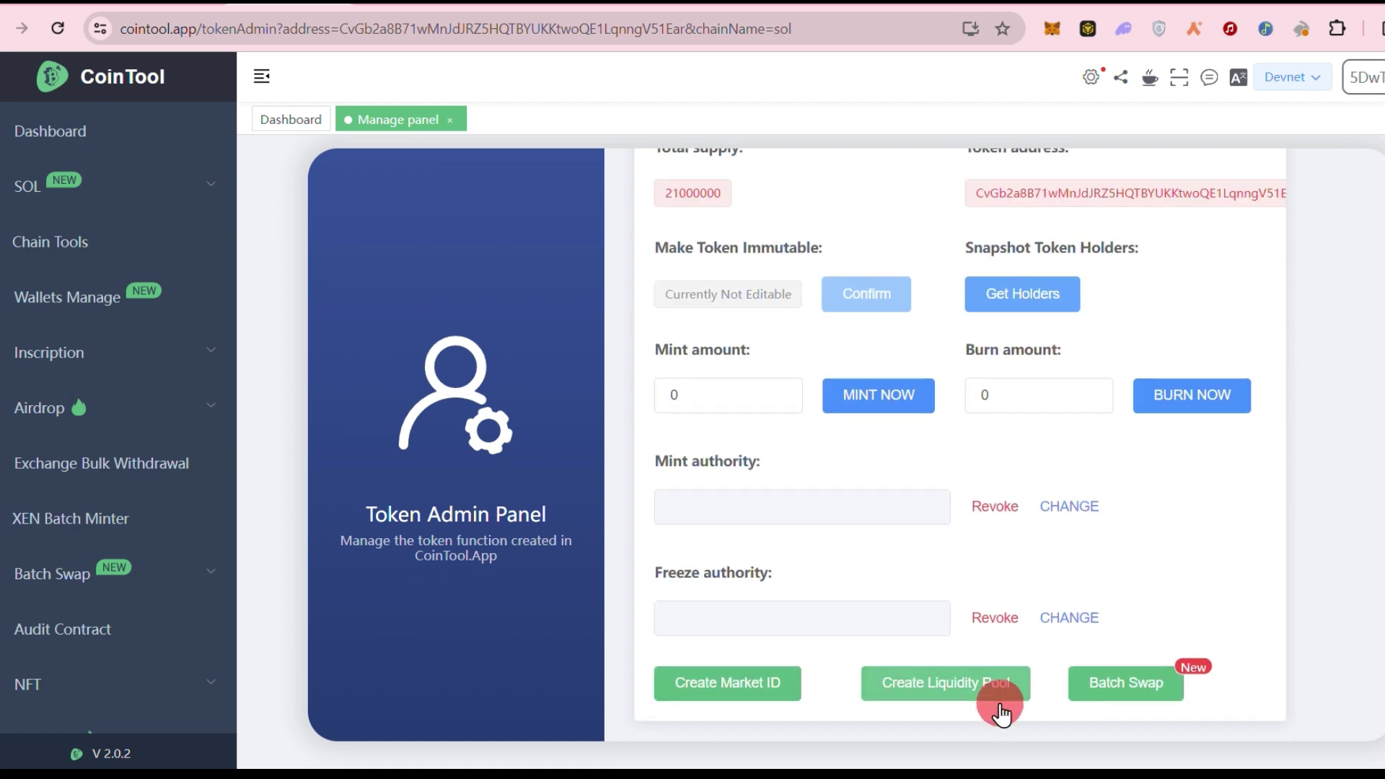
# Pair the new token (base) with WSOL (quote), adding 10,500,000 tokens and 0.989226591 WSOL.
pyautogui.click(948, 688)
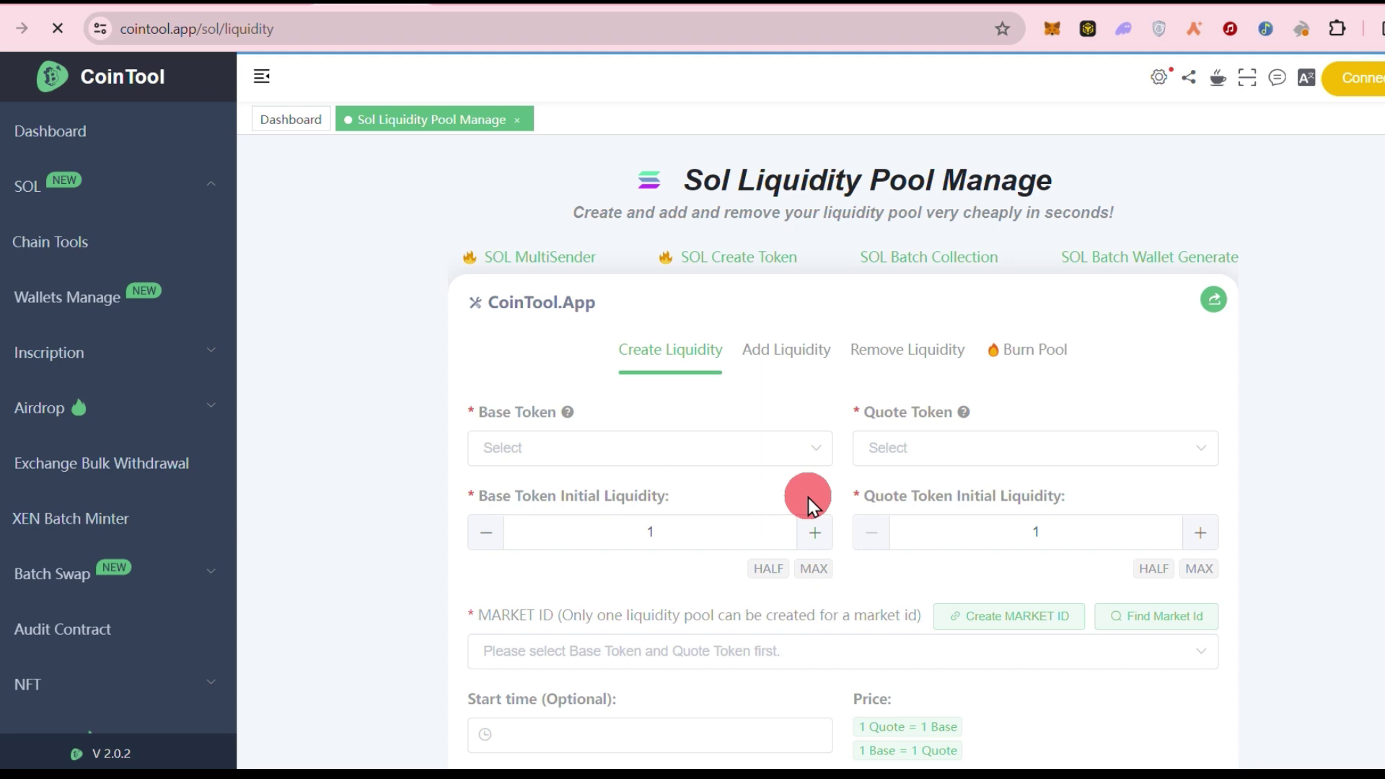
pyautogui.click(814, 446)
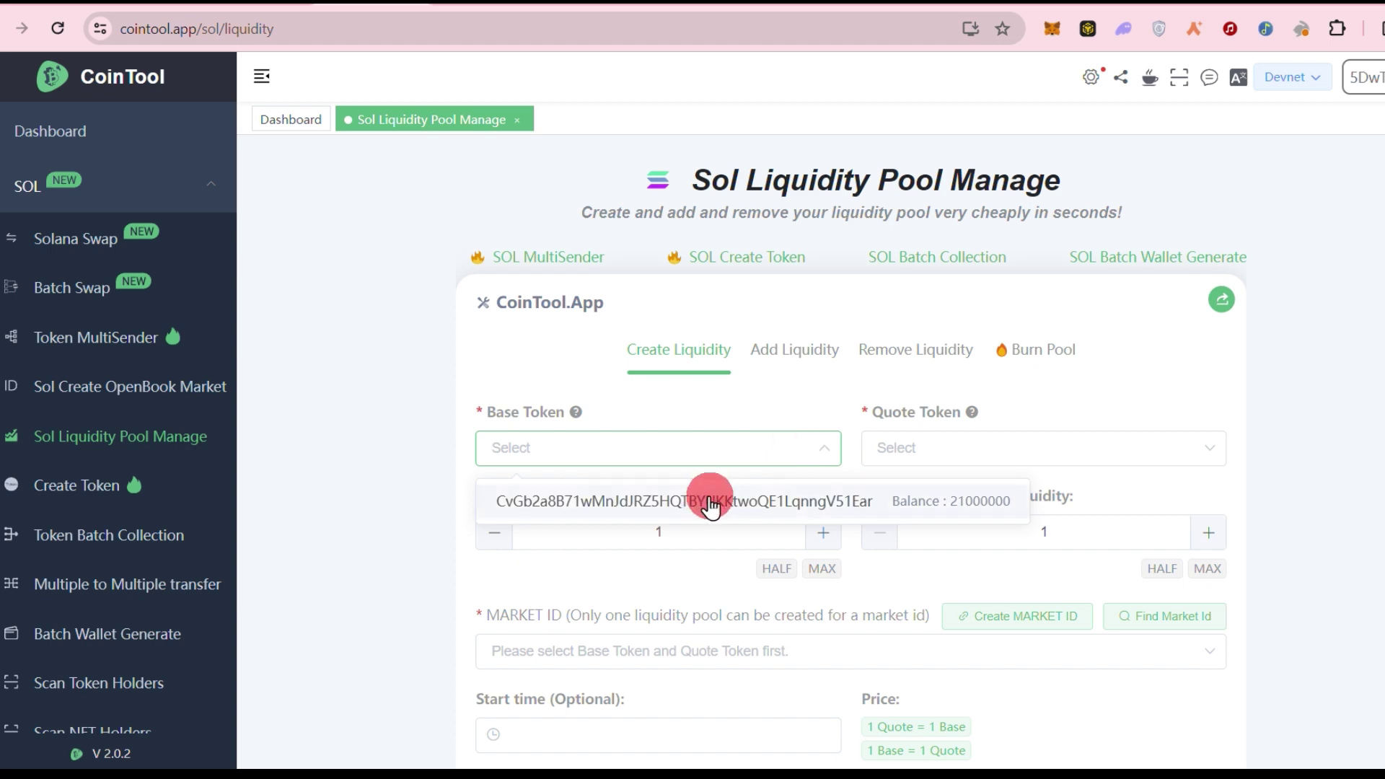
pyautogui.click(711, 509)
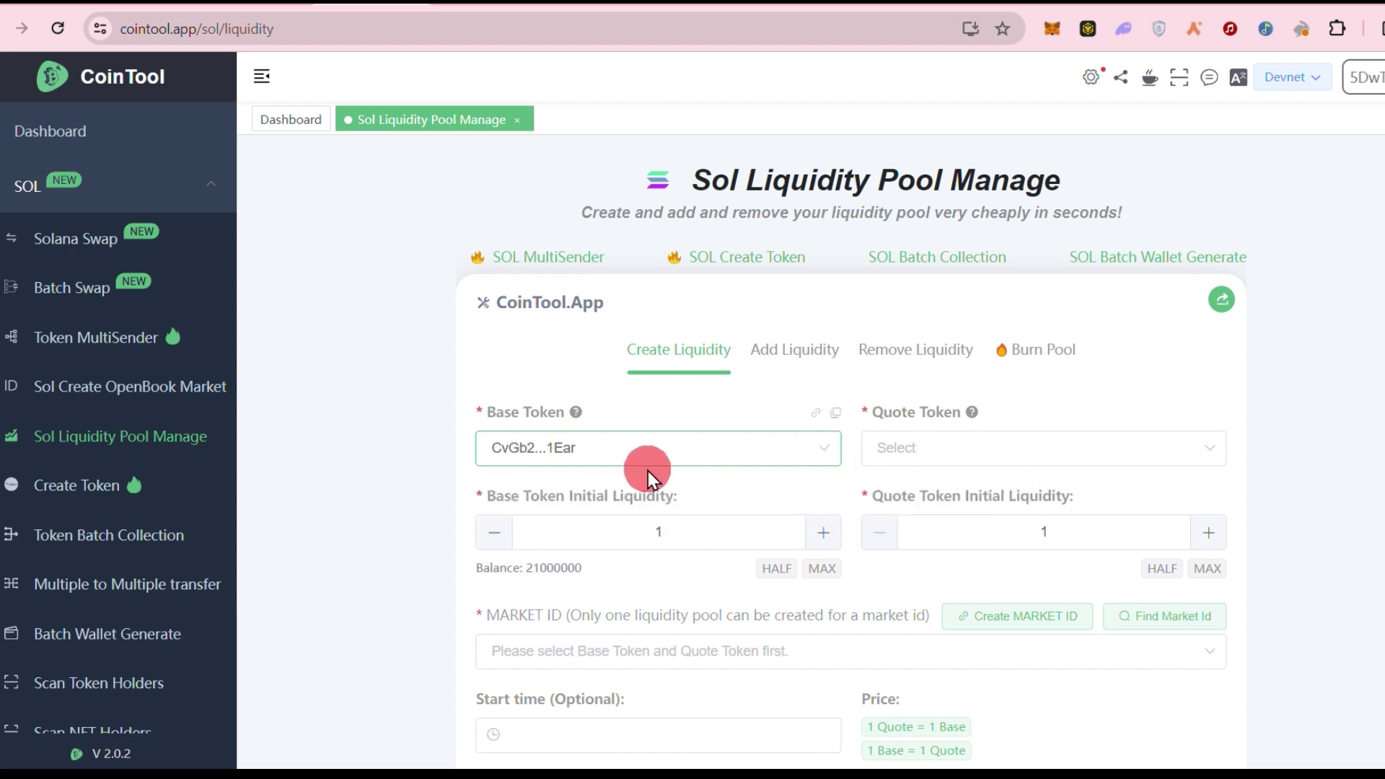
pyautogui.click(1069, 453)
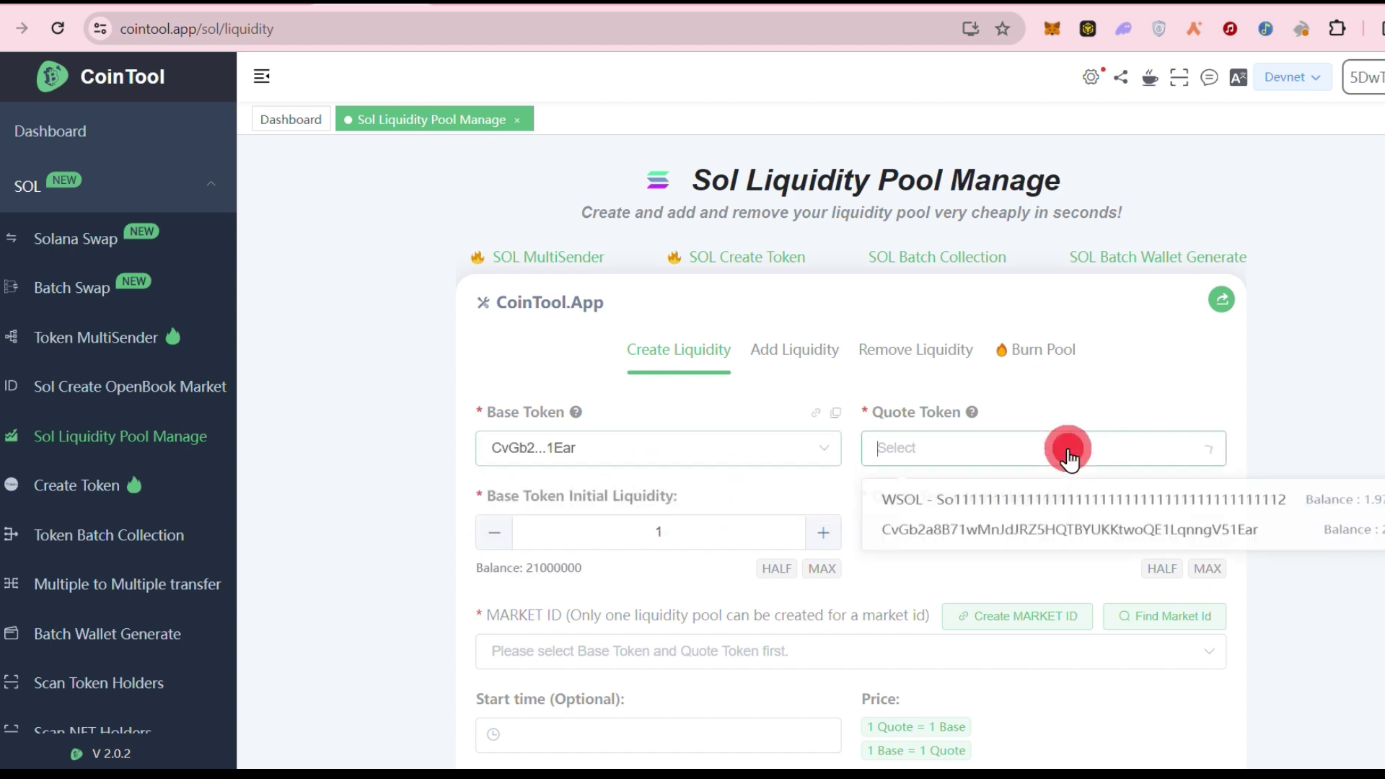
pyautogui.click(985, 507)
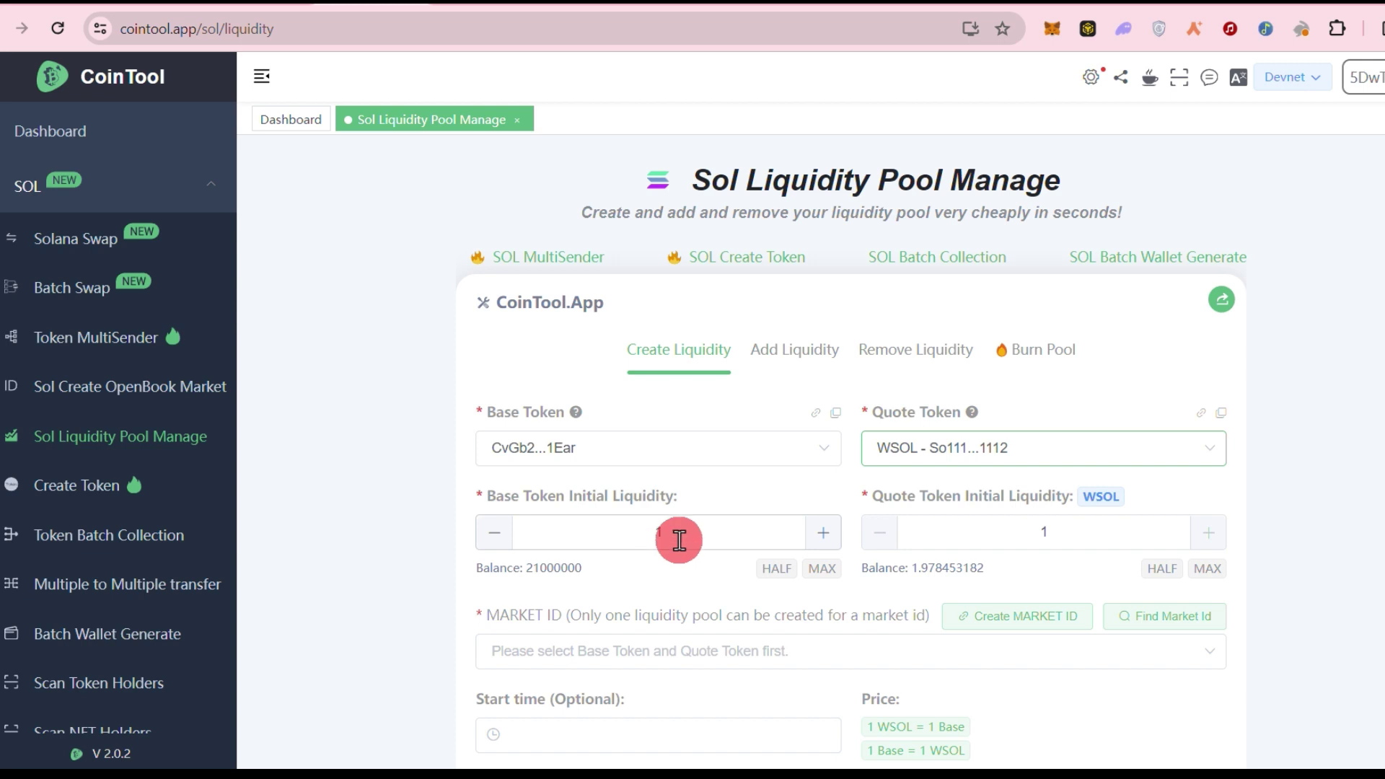
pyautogui.click(776, 574)
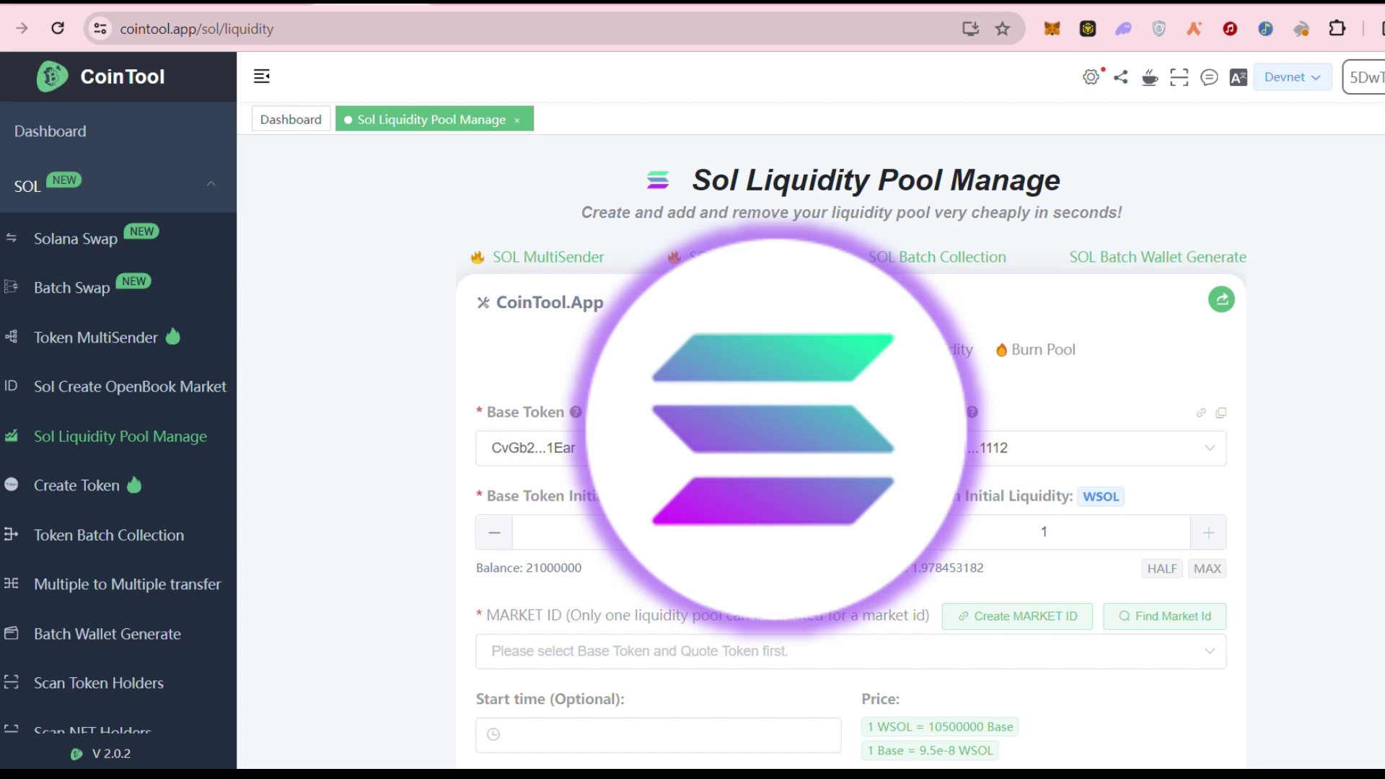
pyautogui.click(1162, 571)
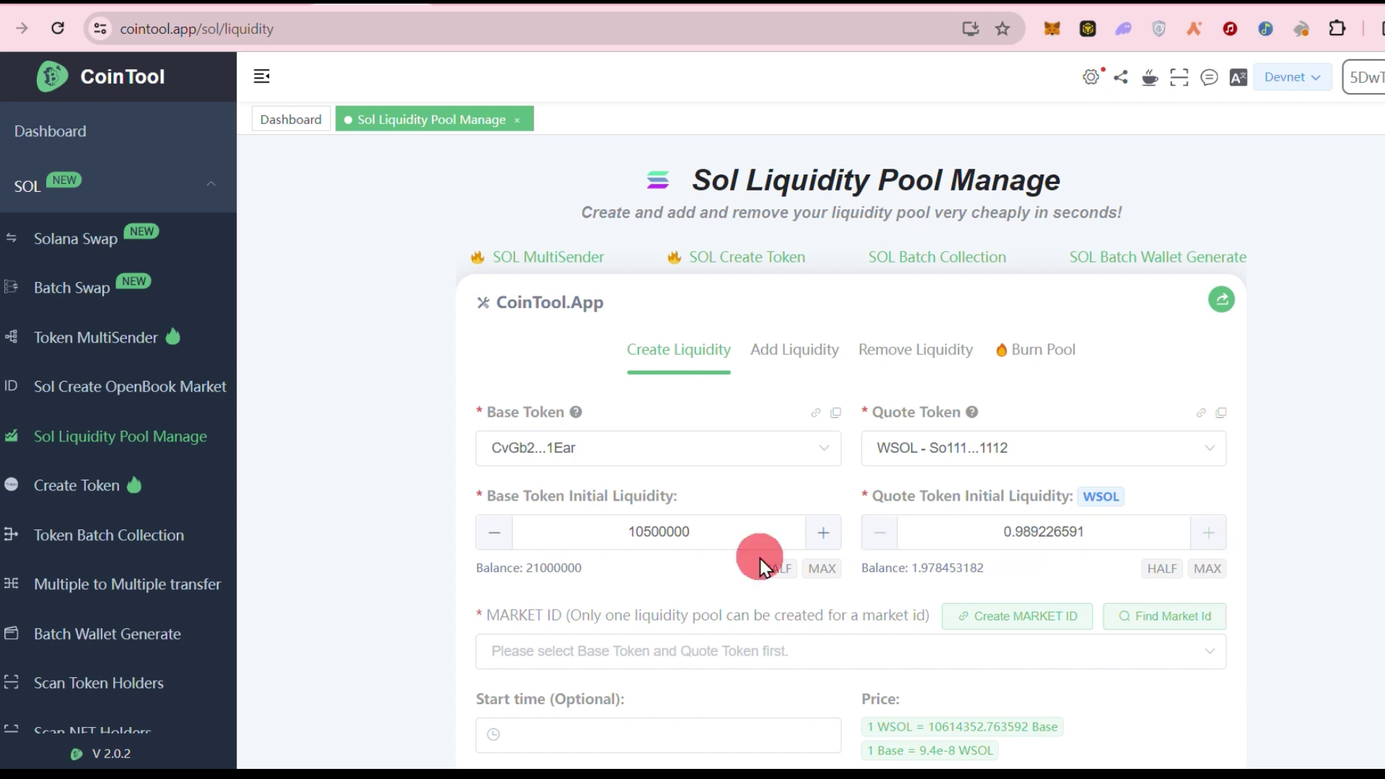
pyautogui.scroll(-2, 757, 557)
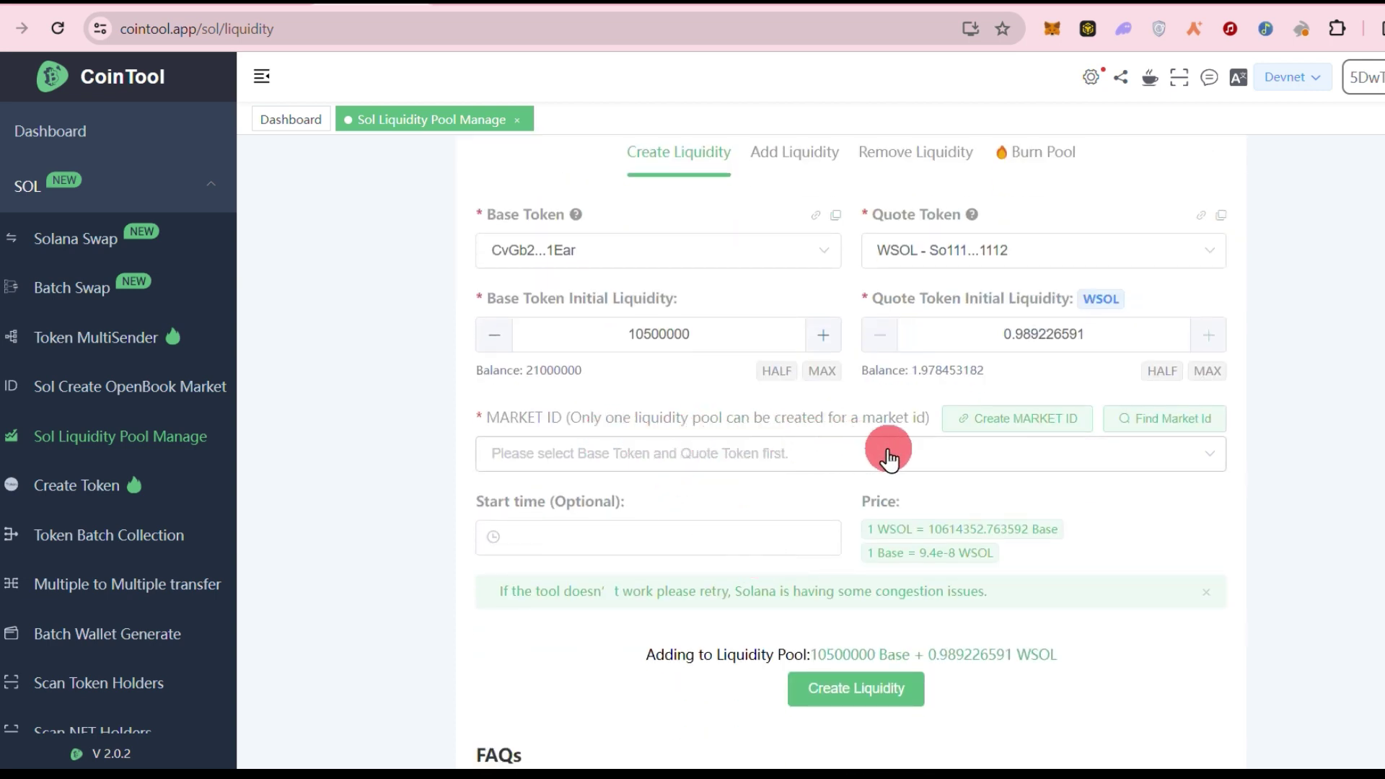